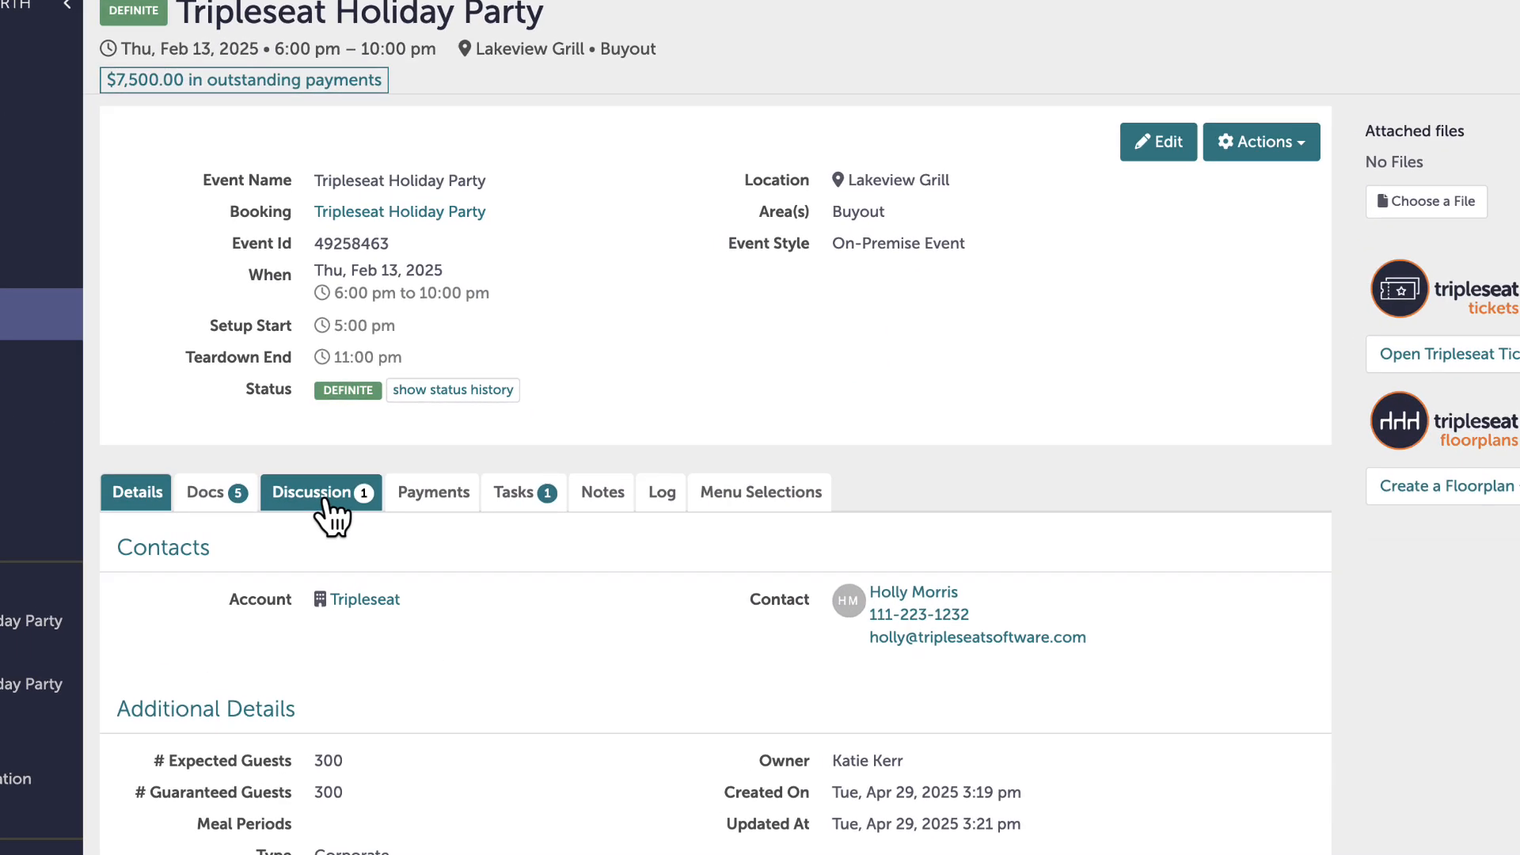
# Review the event's staff and pending discussions and return to its guest discussions
pyautogui.click(371, 480)
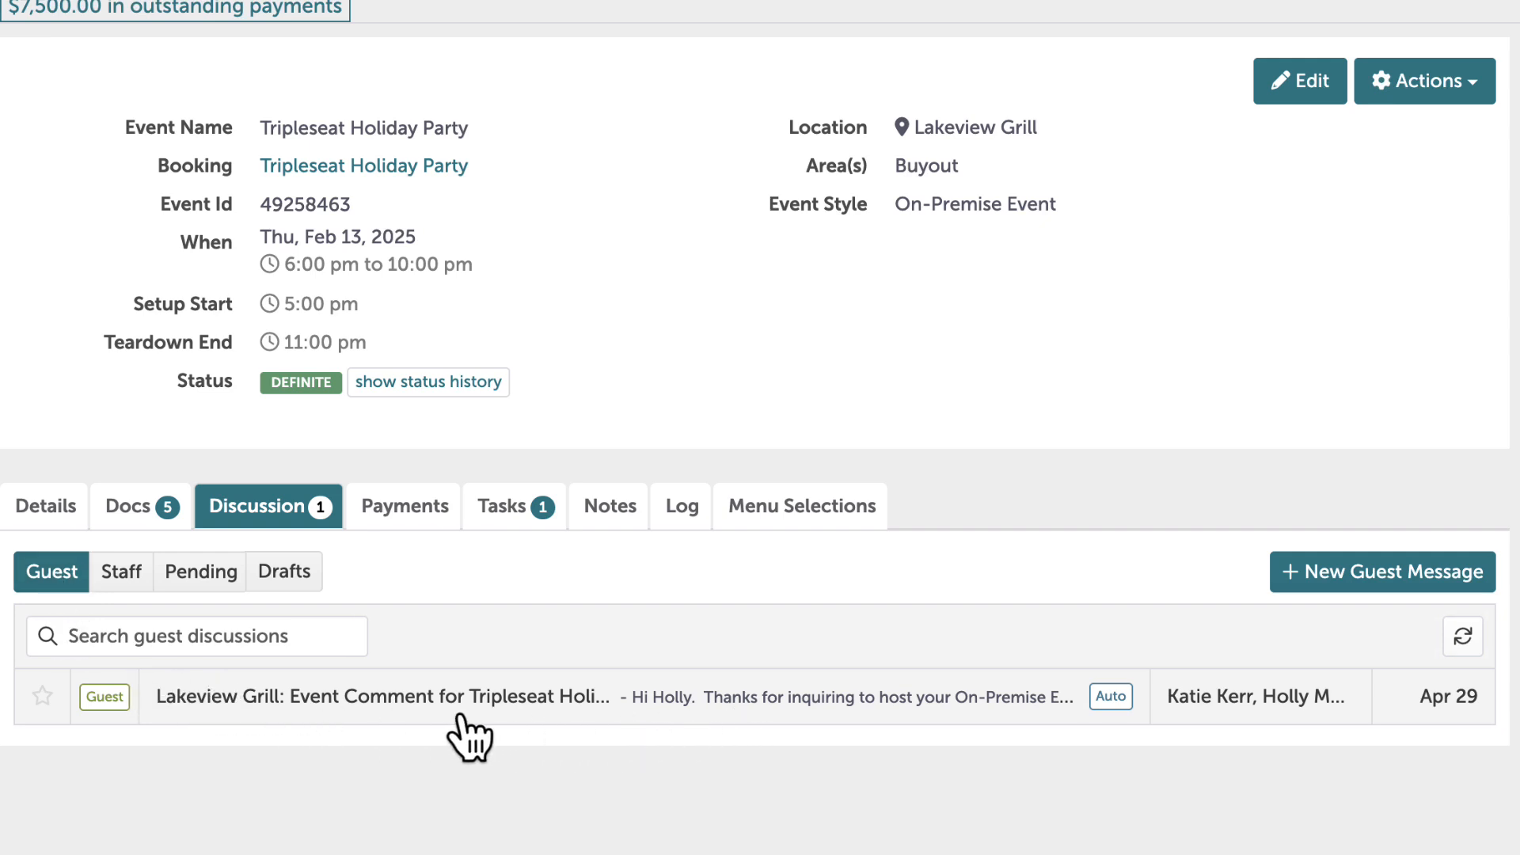
pyautogui.click(117, 592)
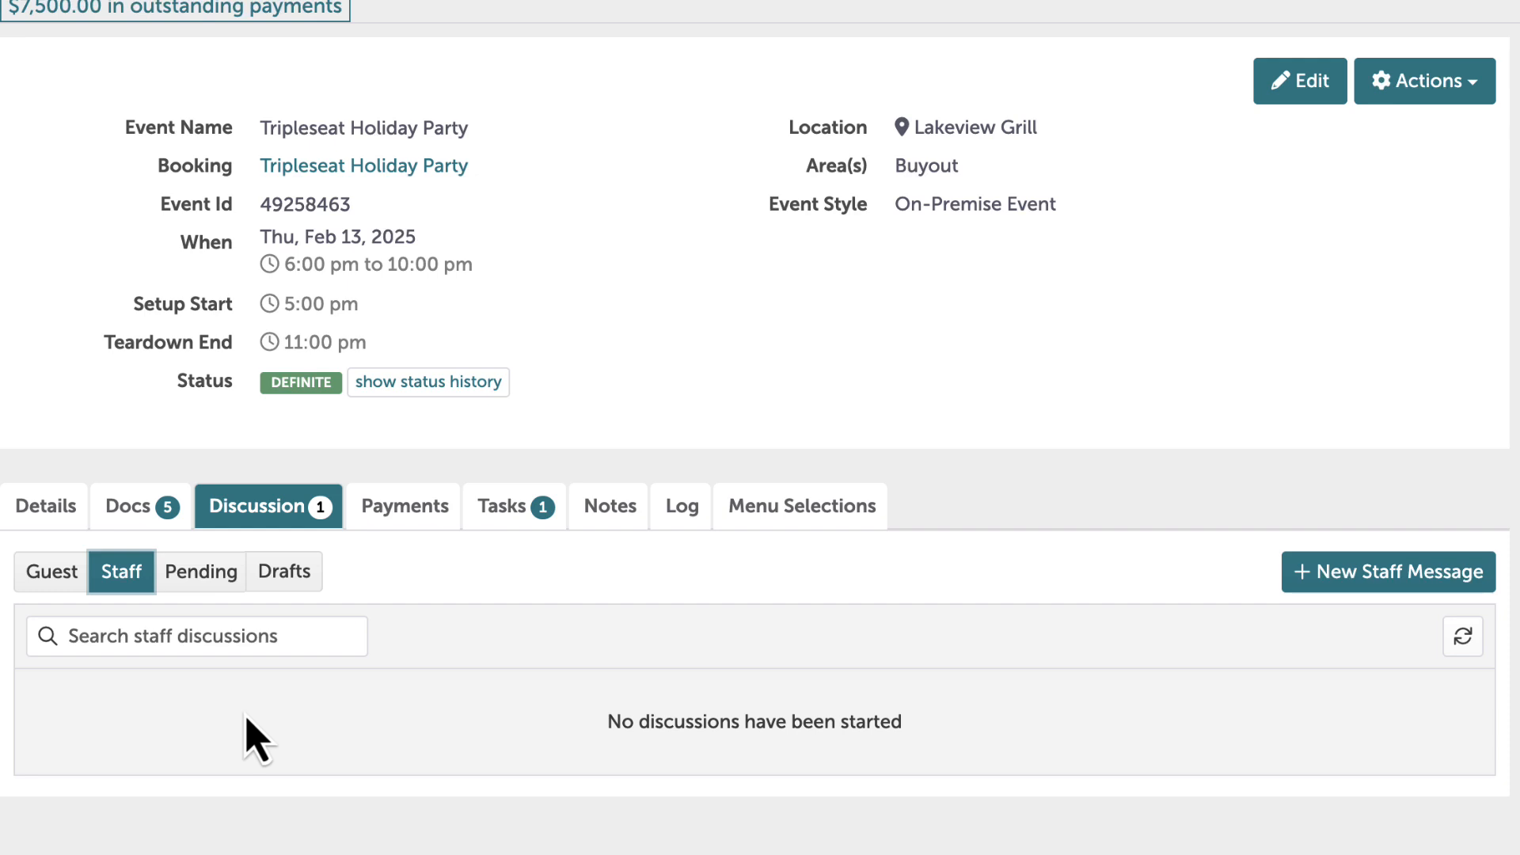
pyautogui.click(211, 585)
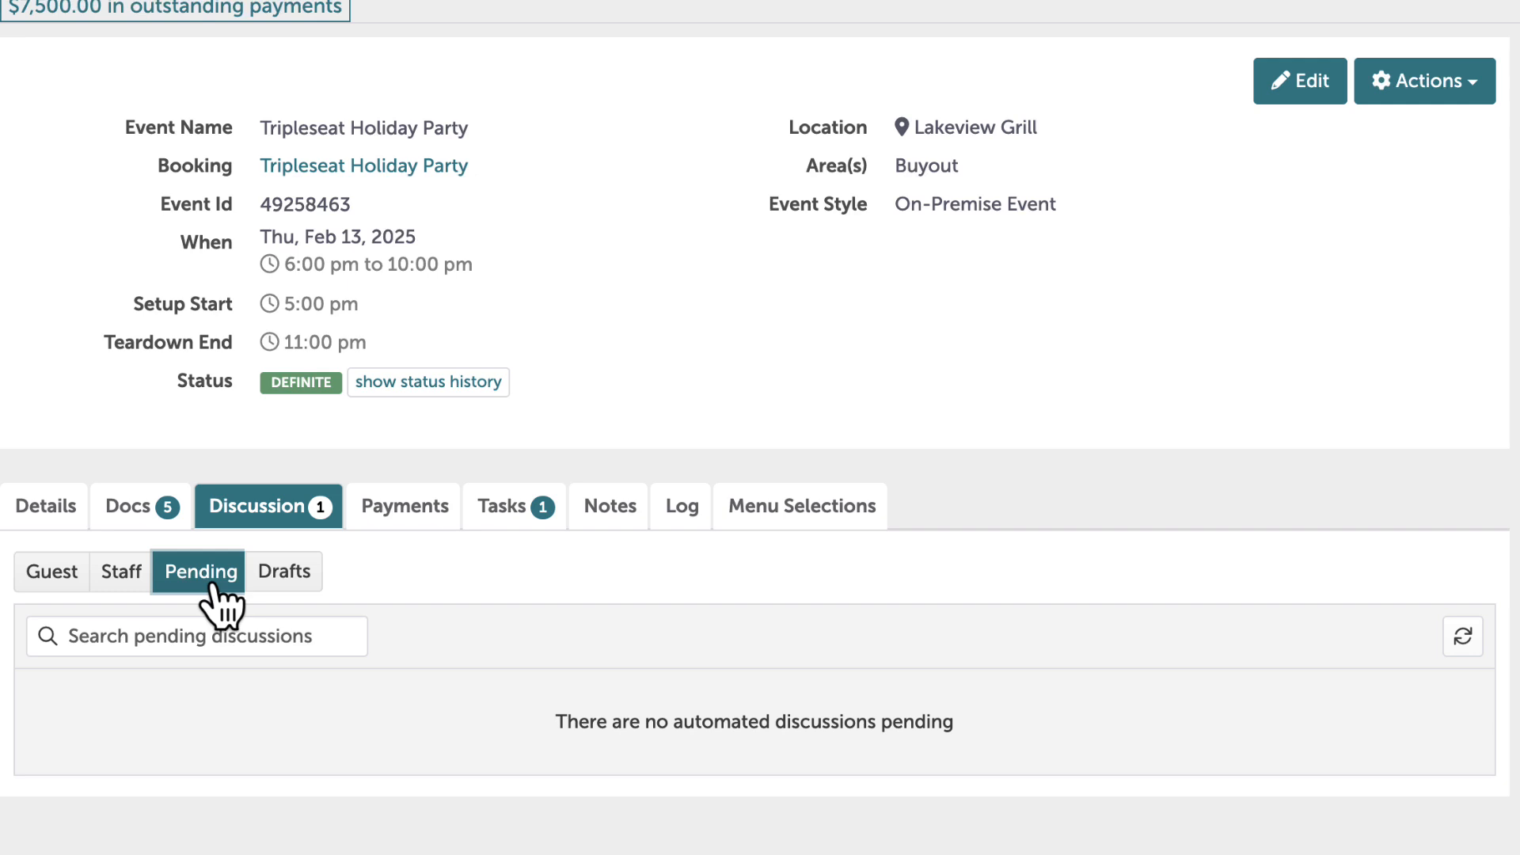
pyautogui.click(57, 584)
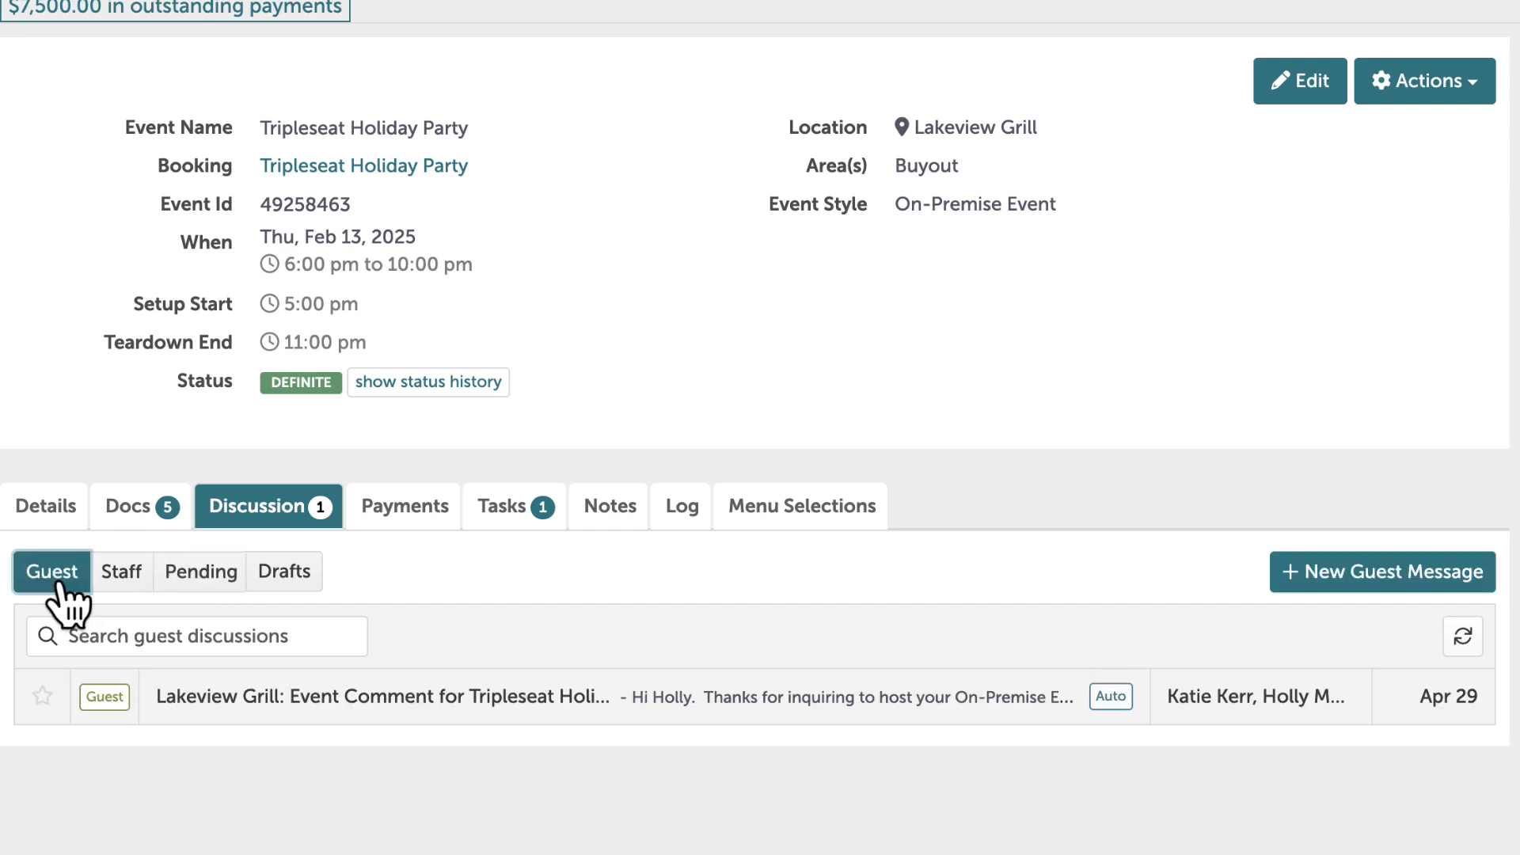
# Start a new guest message with the subject "Check out the BEO"
pyautogui.click(1378, 578)
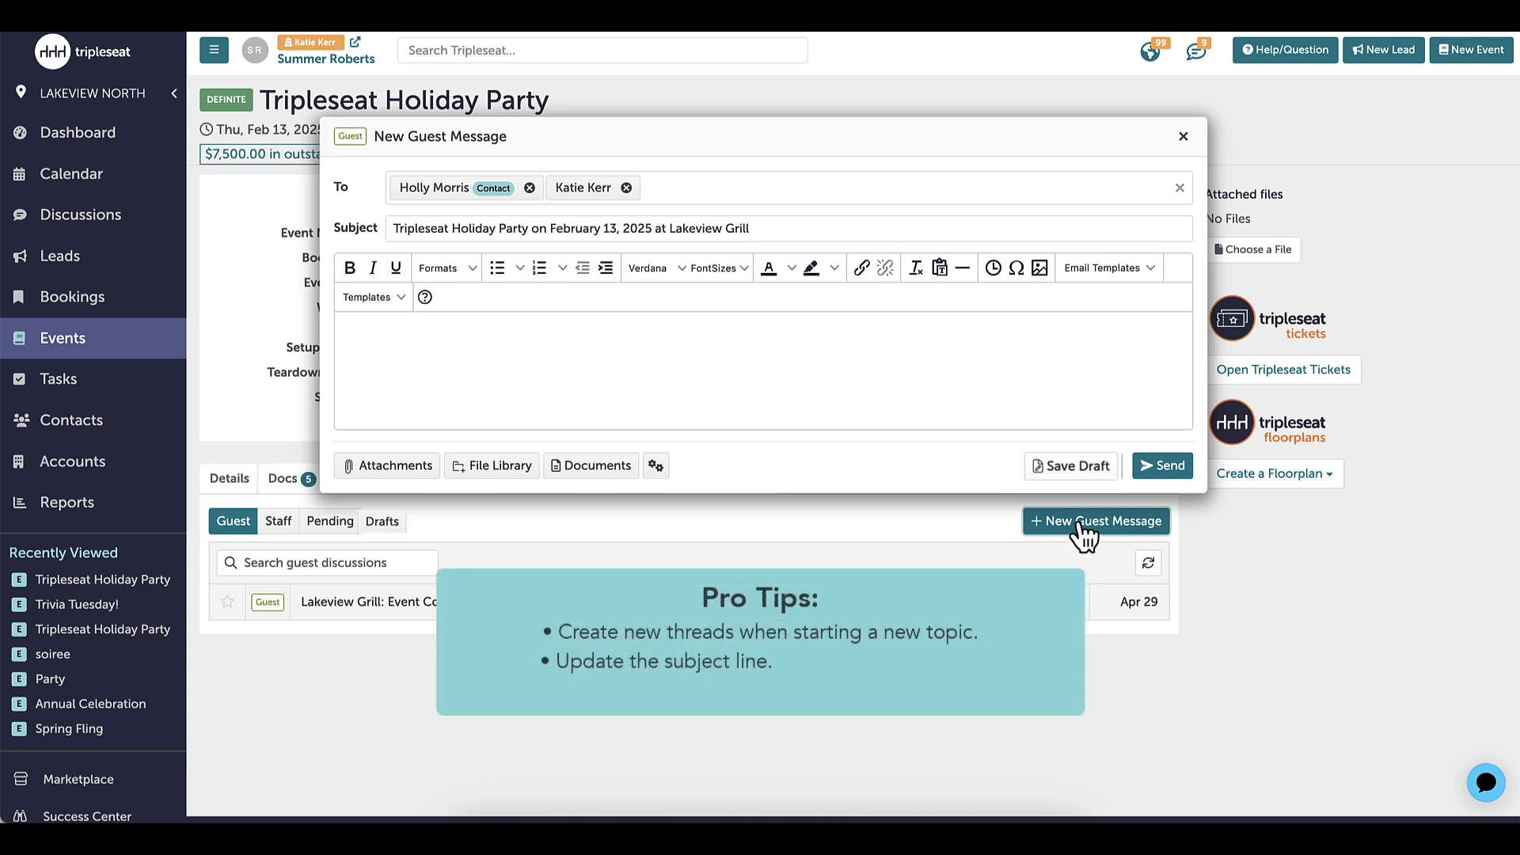
pyautogui.click(762, 229)
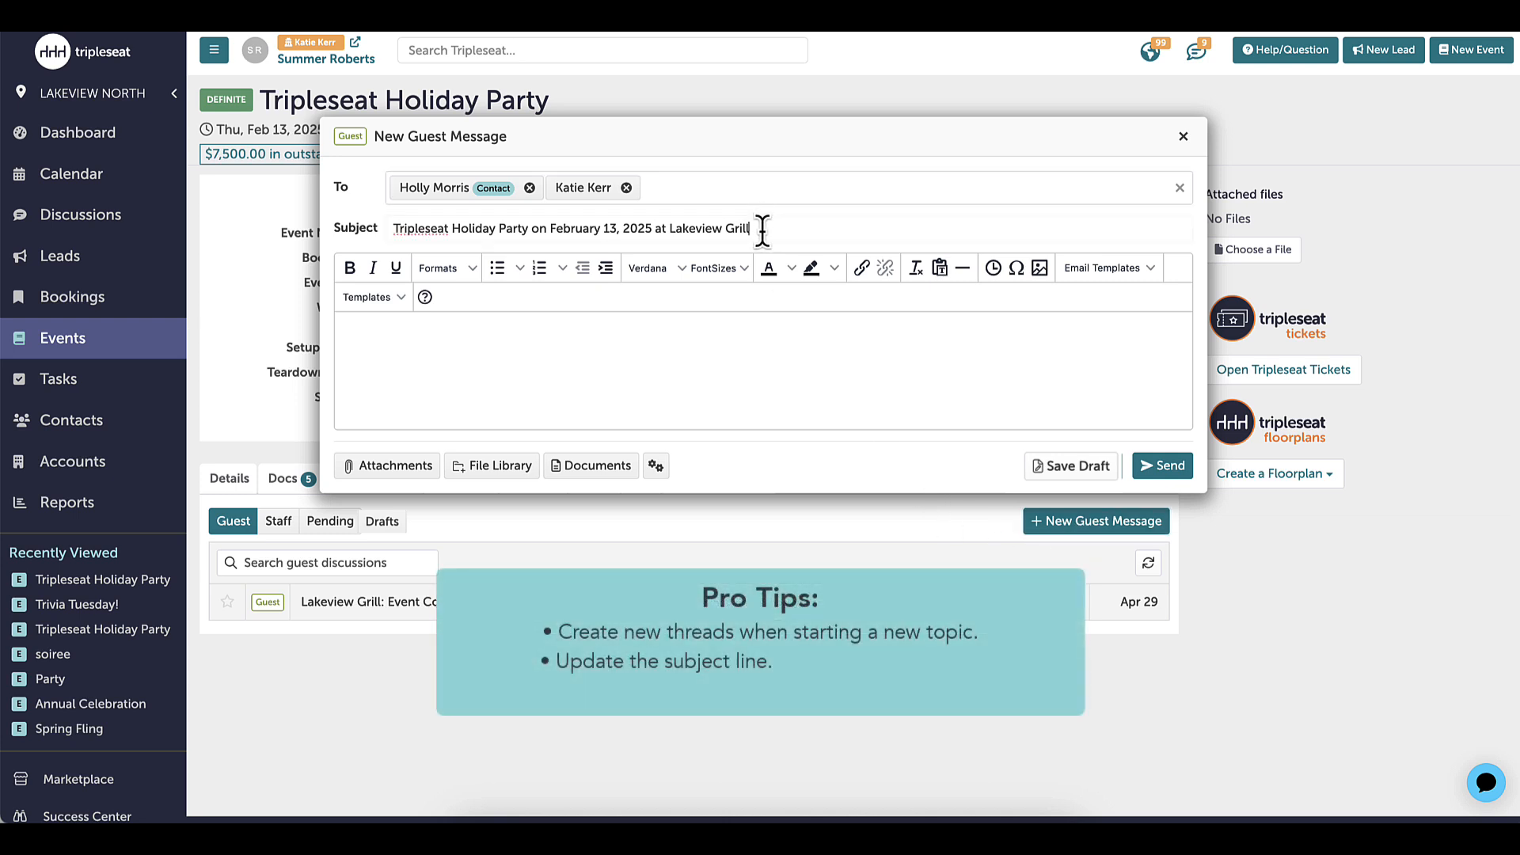
pyautogui.tripleClick(761, 229)
pyautogui.write('Chec')
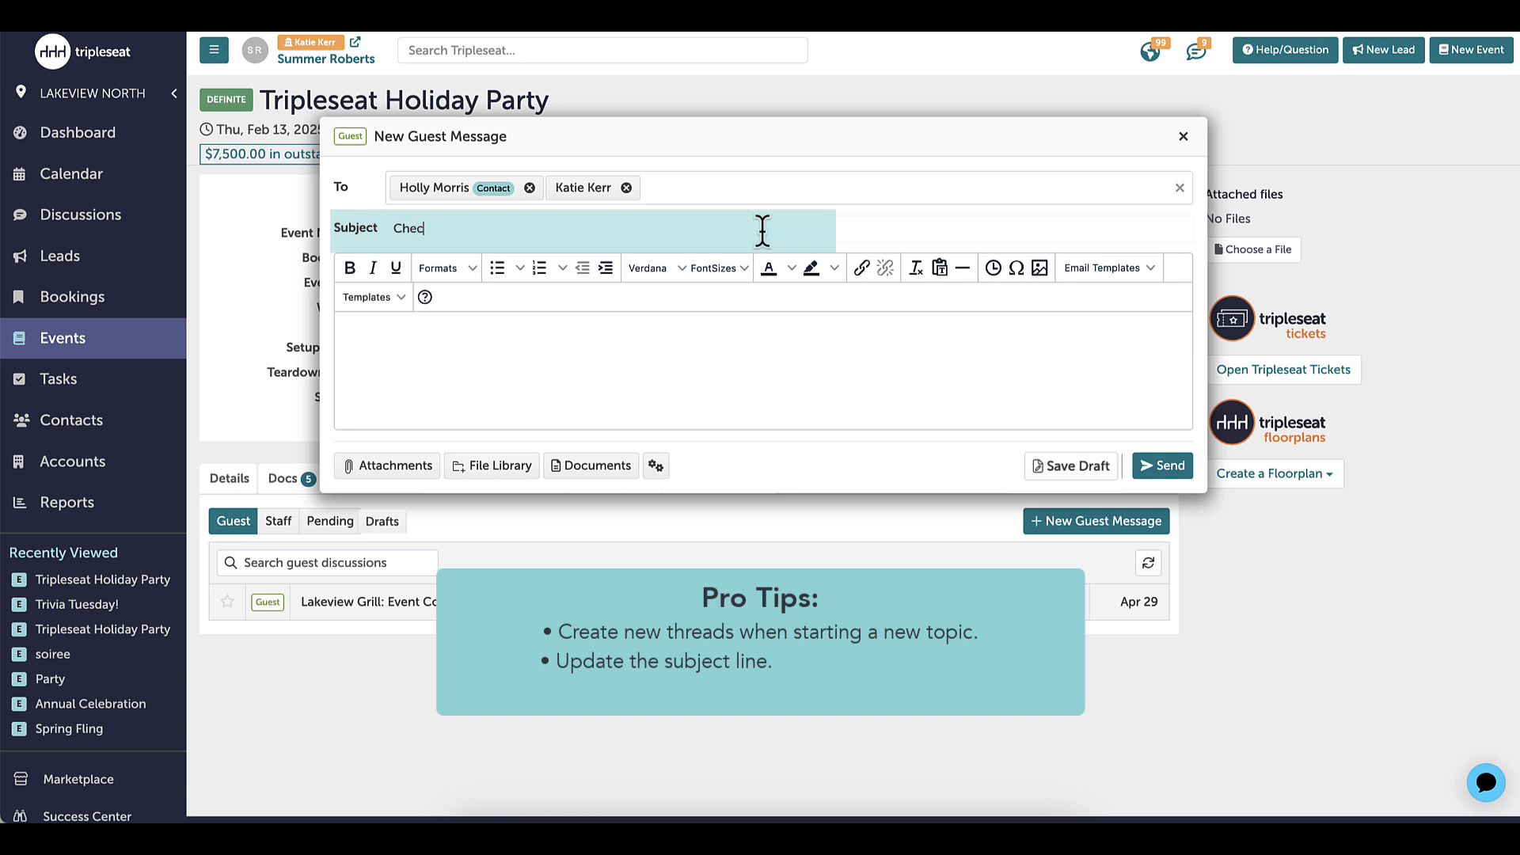
pyautogui.write('k out the BEO')
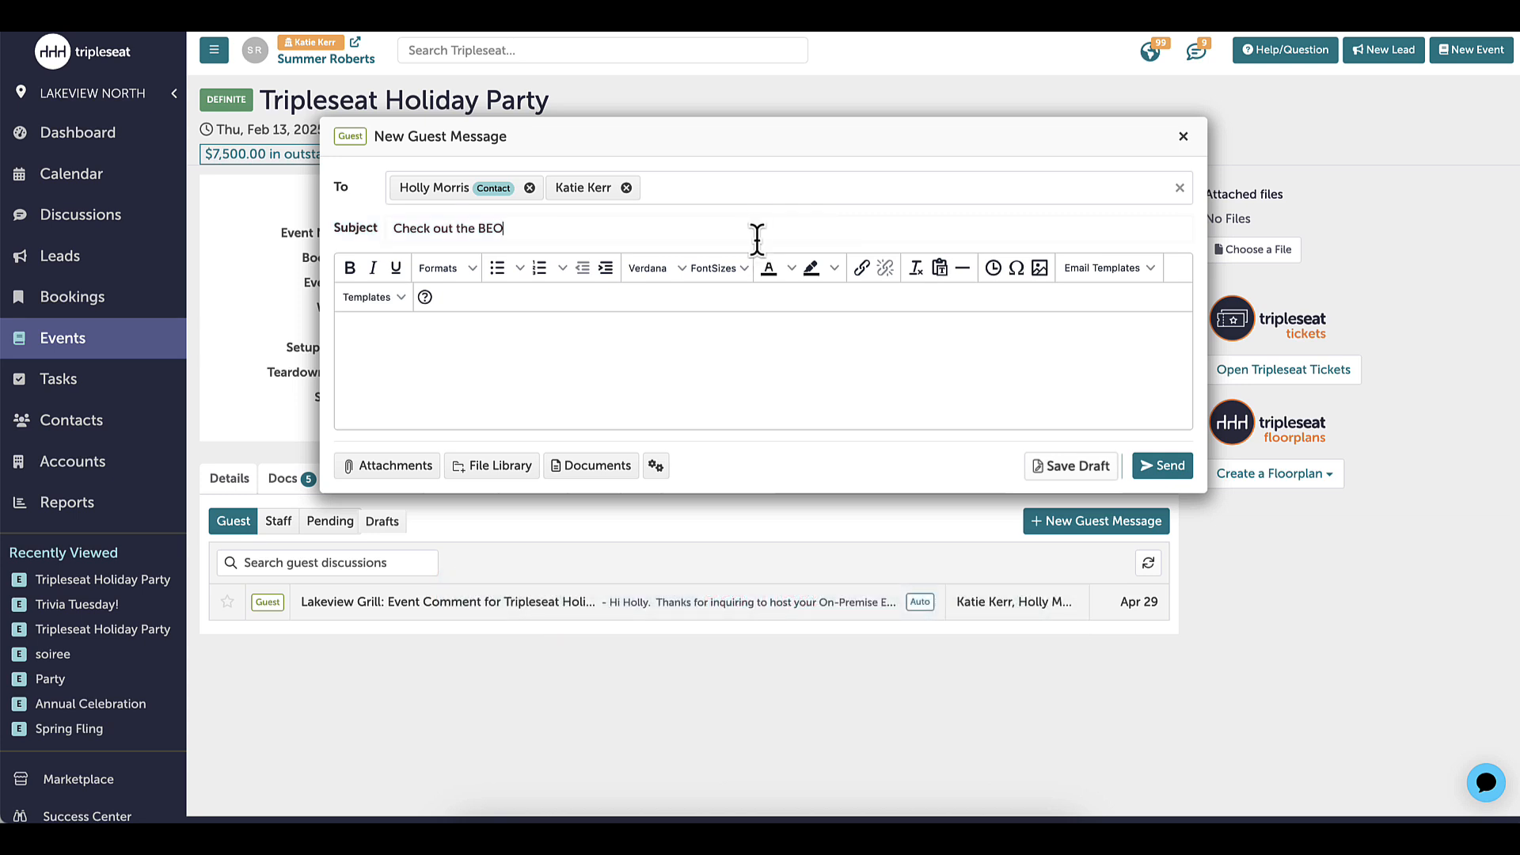
# Look through the available staff and groups, and make the event's guest contact the message's only recipient
pyautogui.click(1072, 191)
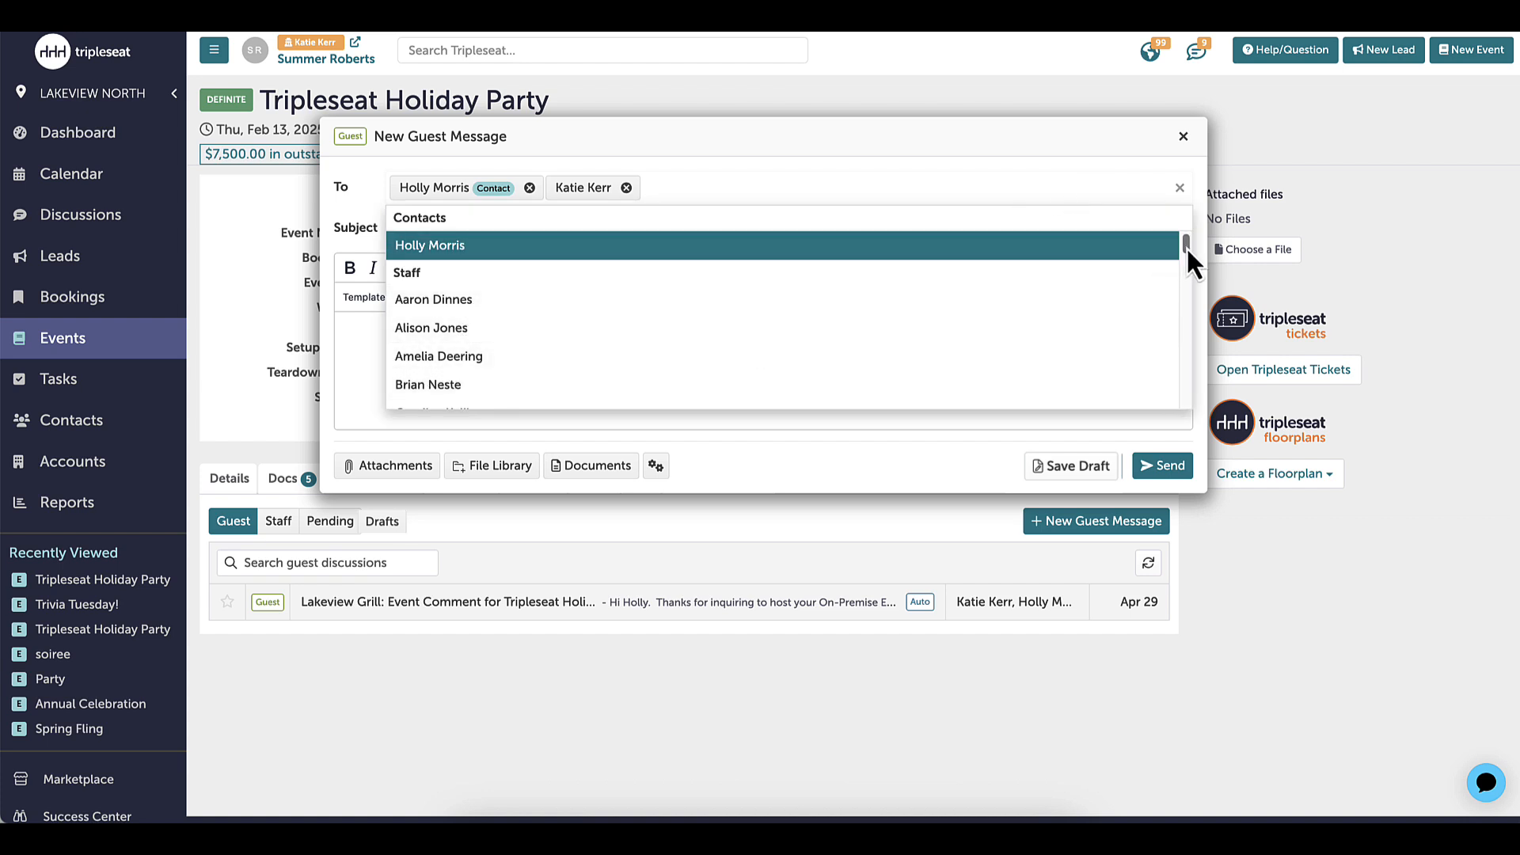
pyautogui.moveTo(1186, 246); pyautogui.dragTo(1197, 397)
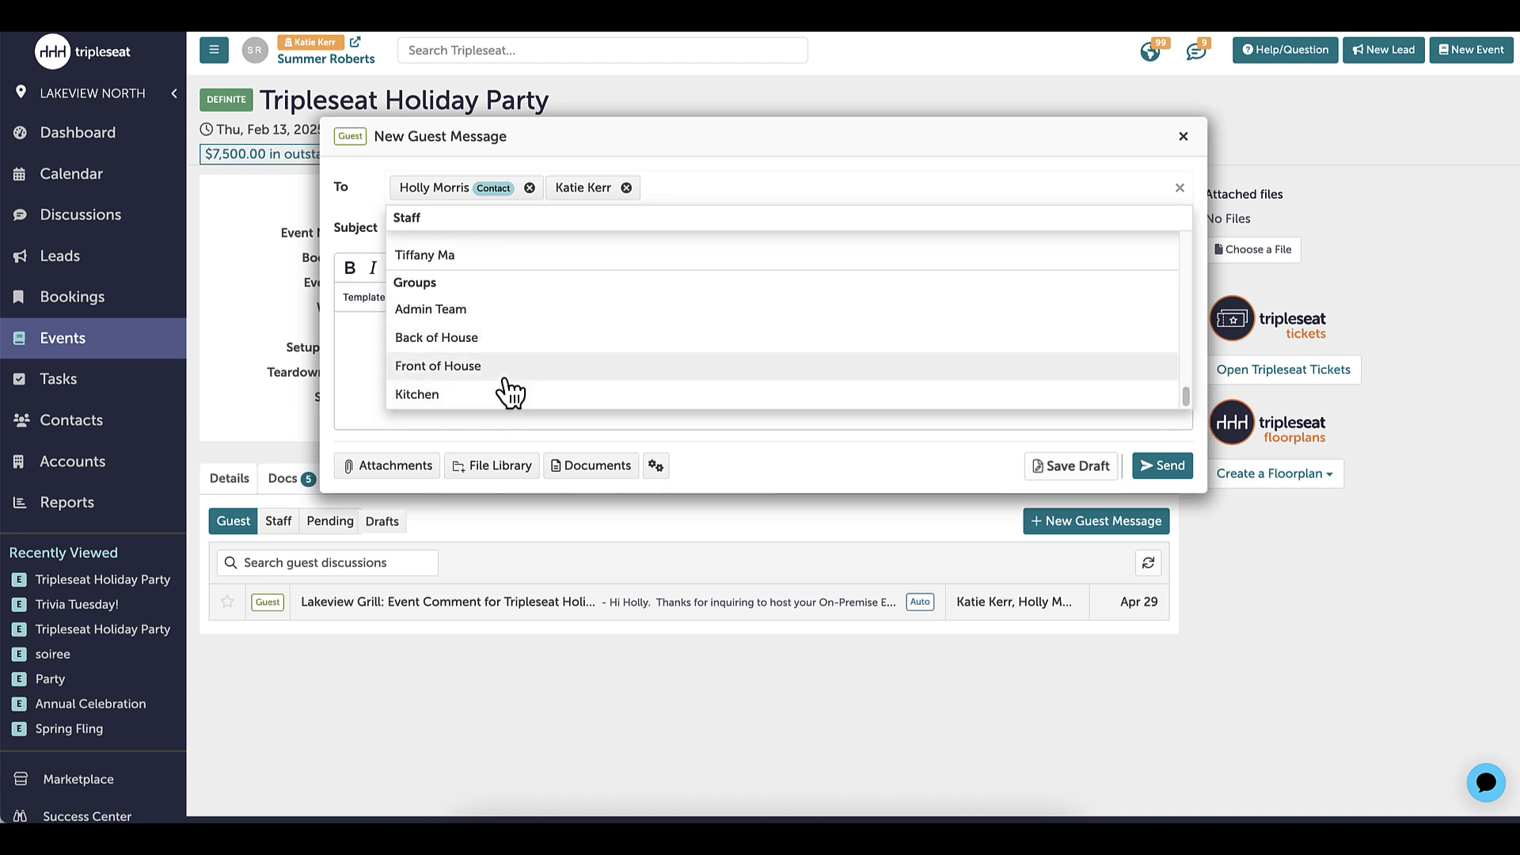
pyautogui.click(1181, 188)
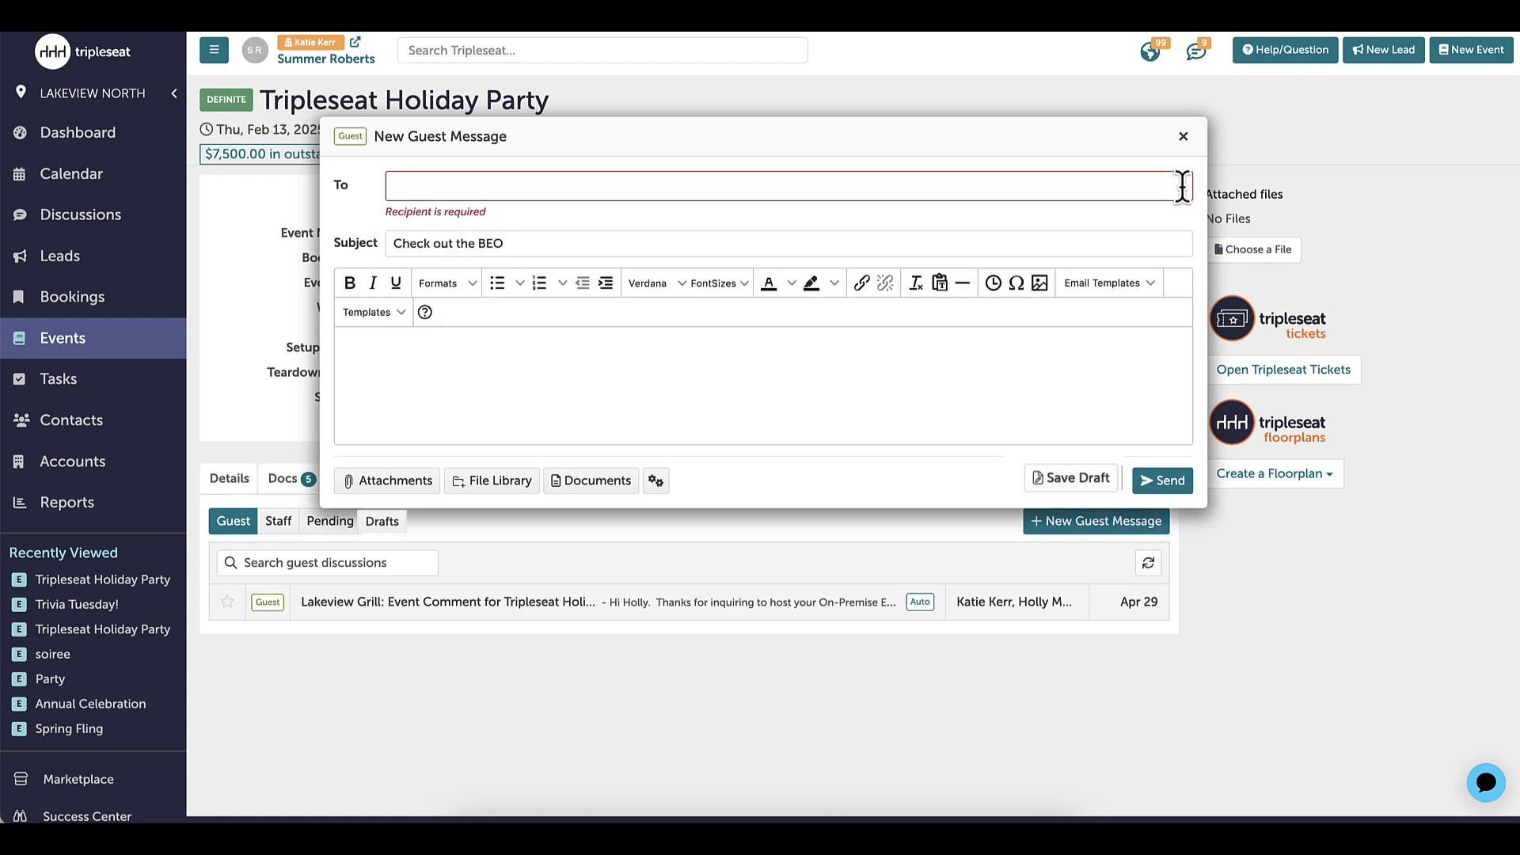
pyautogui.click(1133, 187)
pyautogui.click(631, 246)
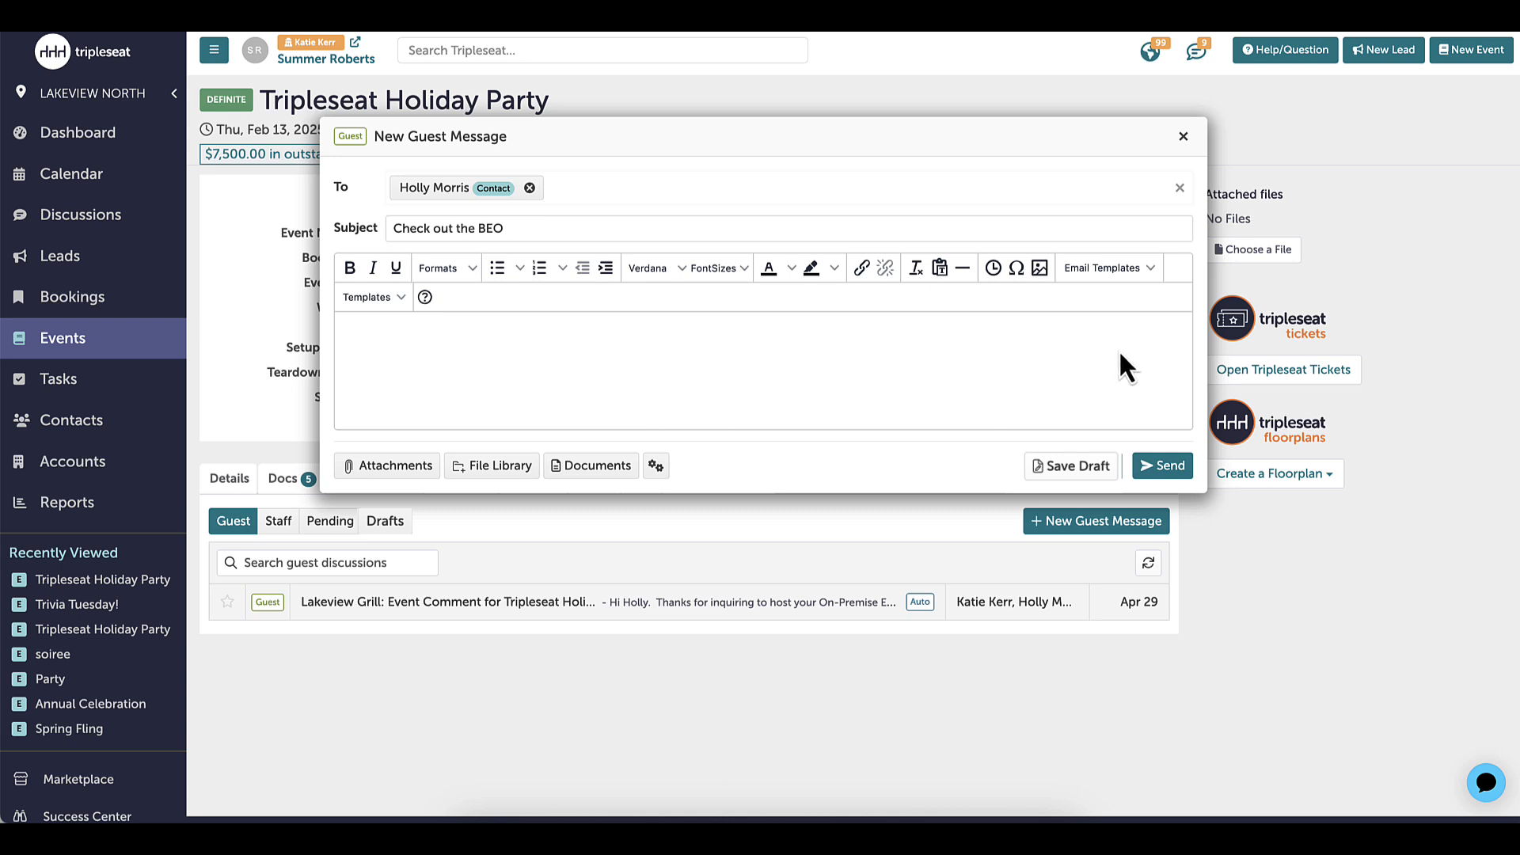
# Fill the message body with the "BEO For Customer" document email template
pyautogui.click(1148, 269)
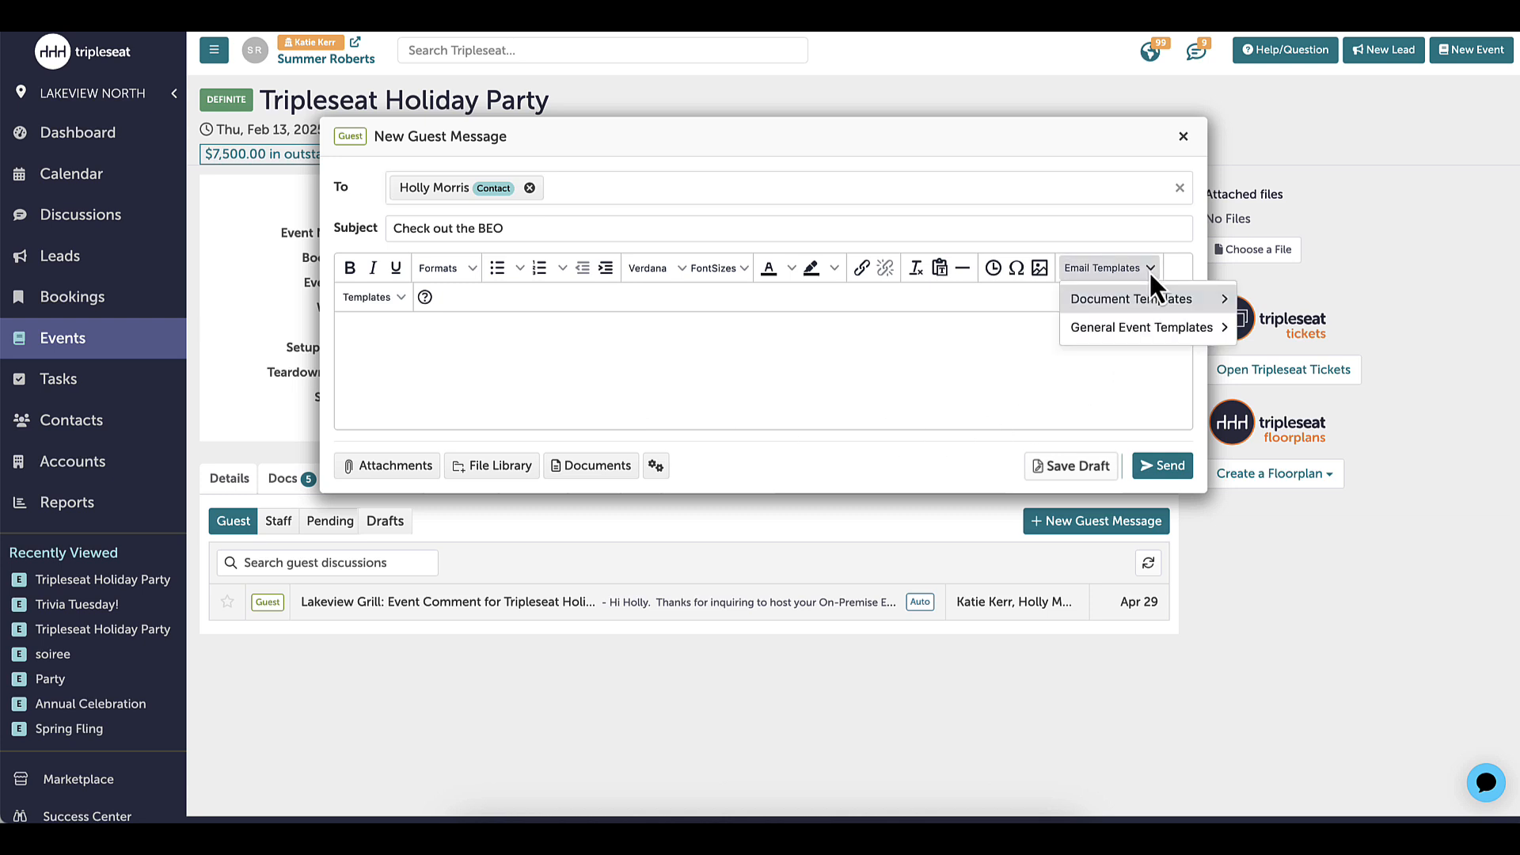
pyautogui.moveTo(1150, 305)
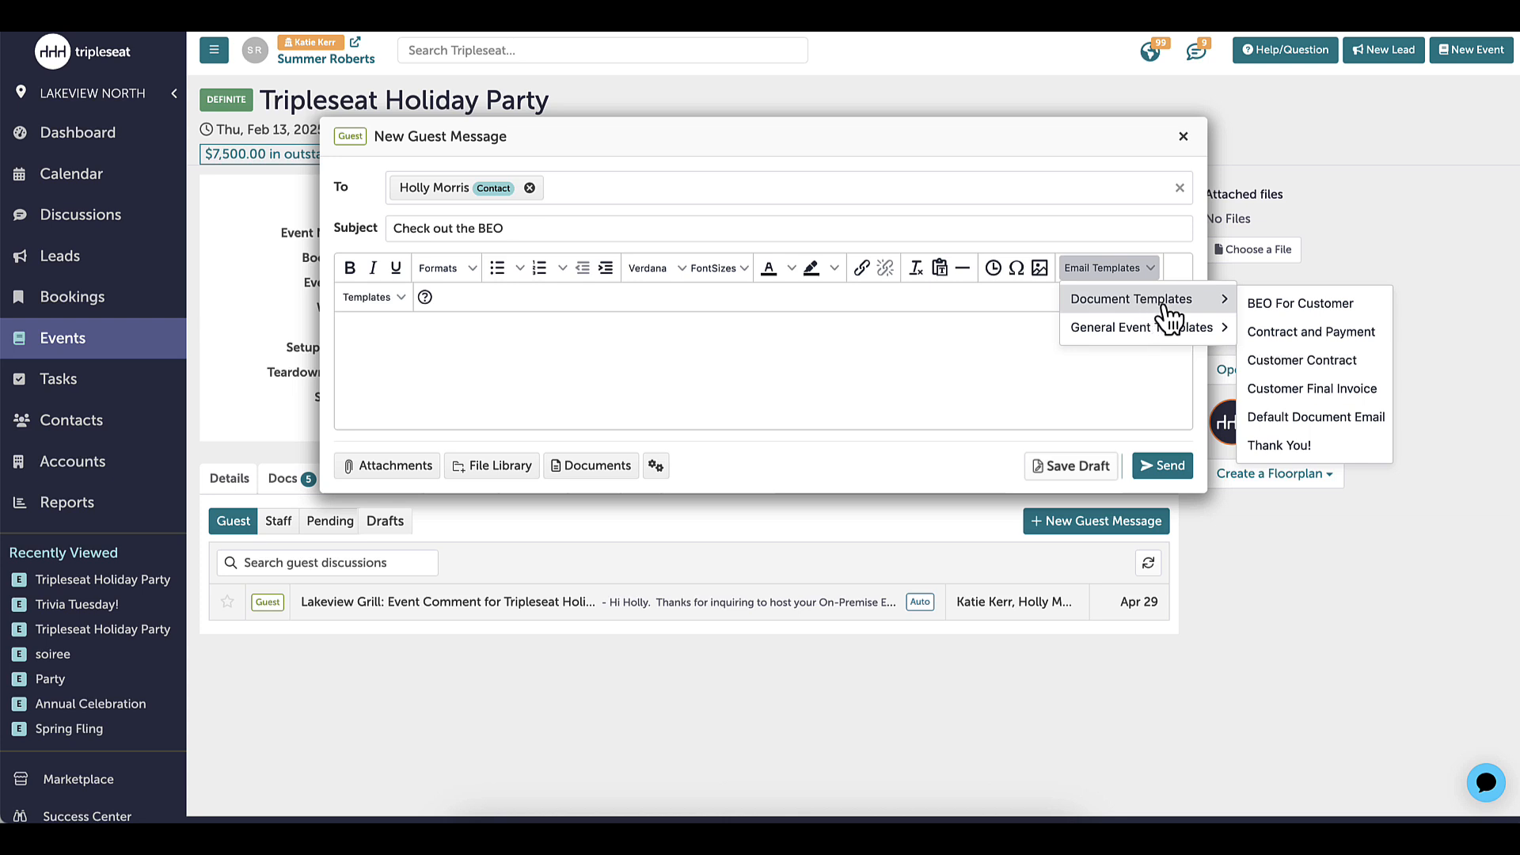
pyautogui.click(1290, 308)
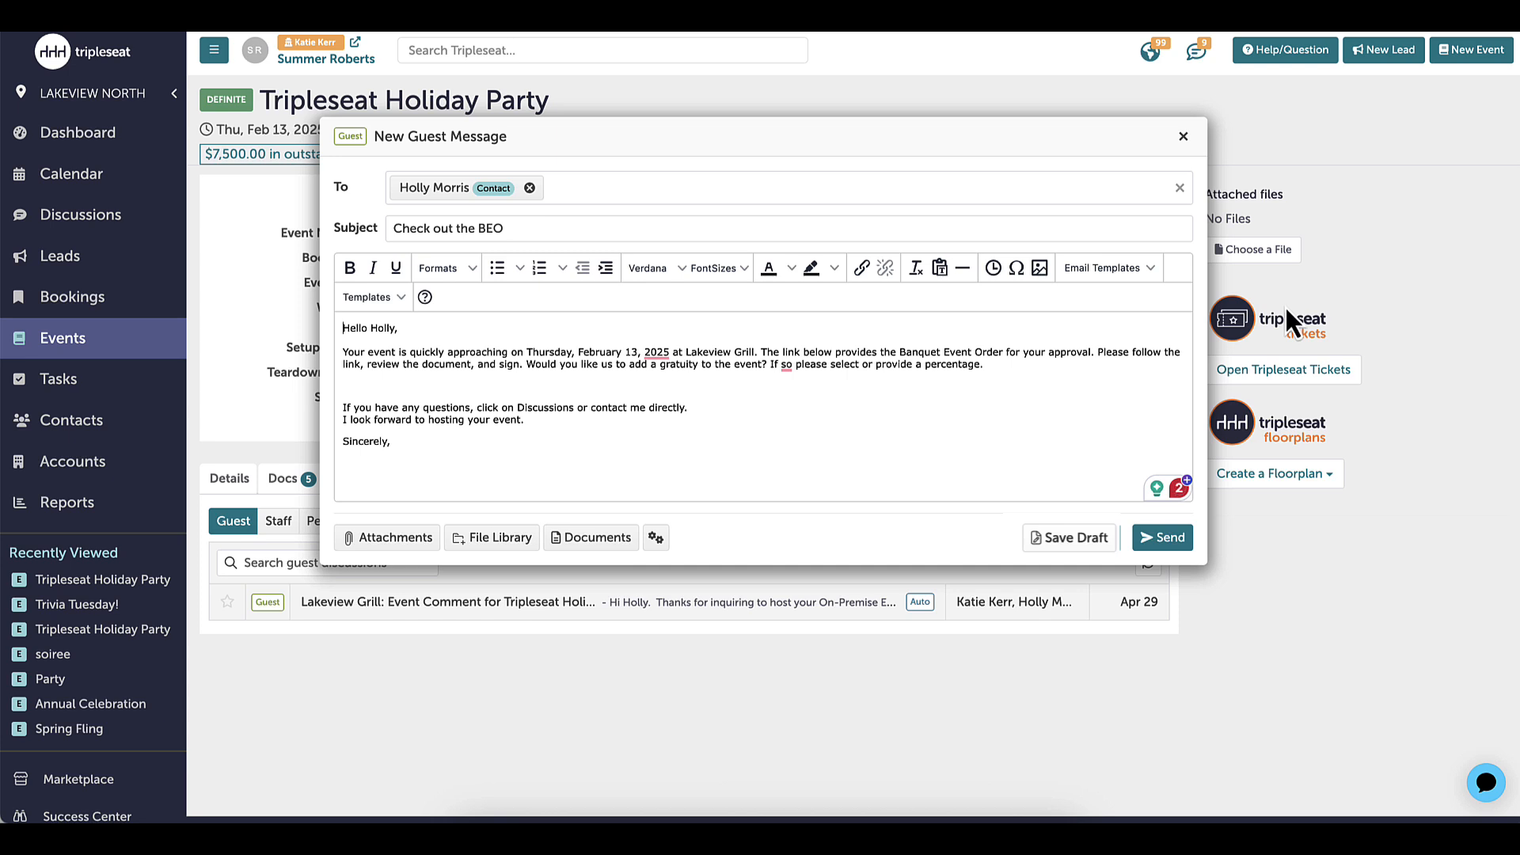
# Add "We are so excited to host the Tripleseat team!" after the sentence about the approaching event at Lakeview Grill
pyautogui.click(765, 353)
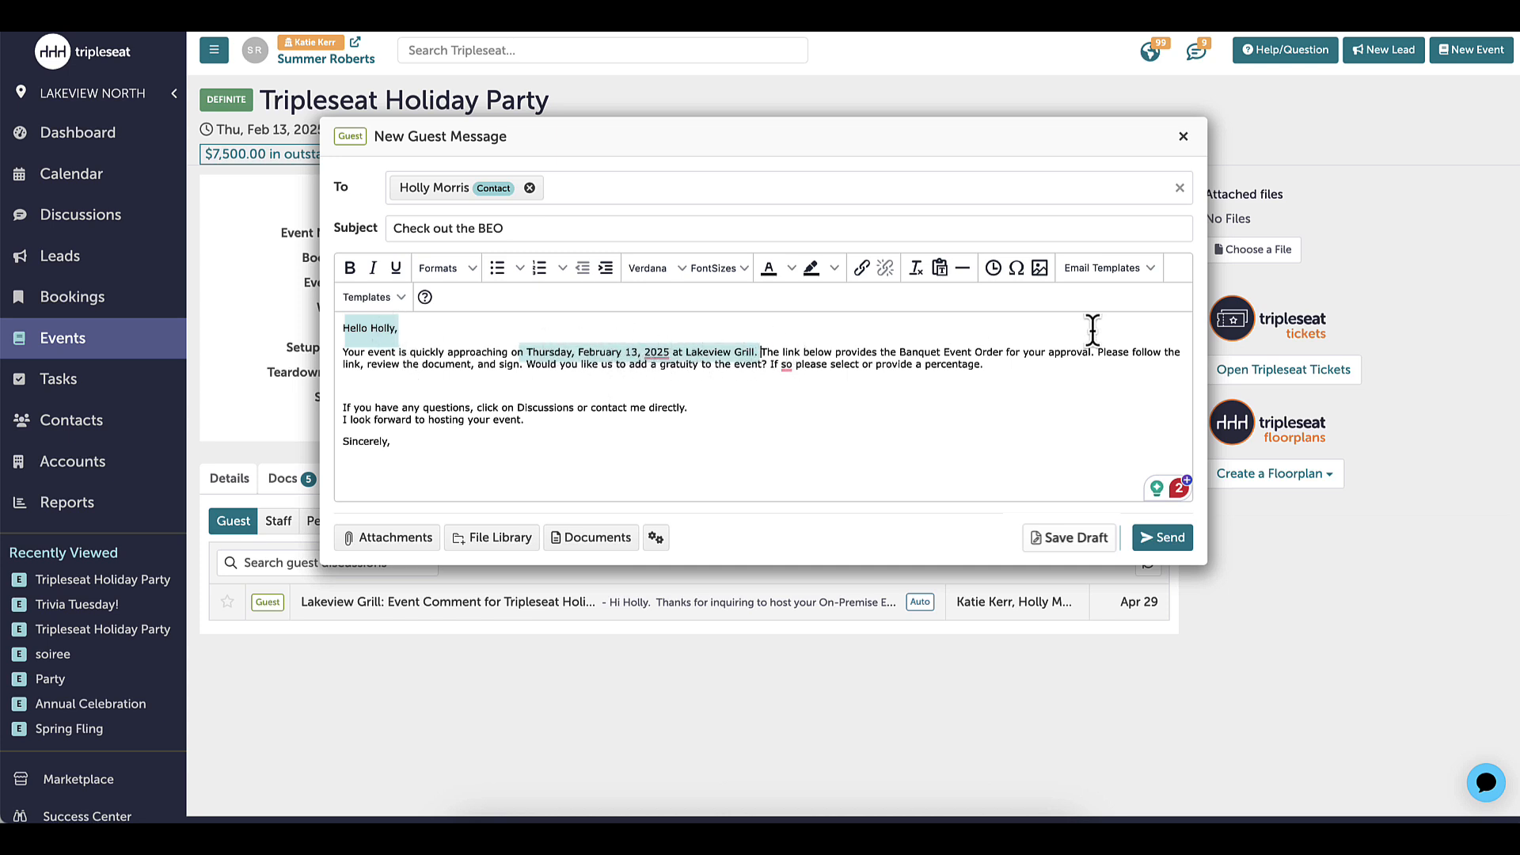
pyautogui.write('We are so exc')
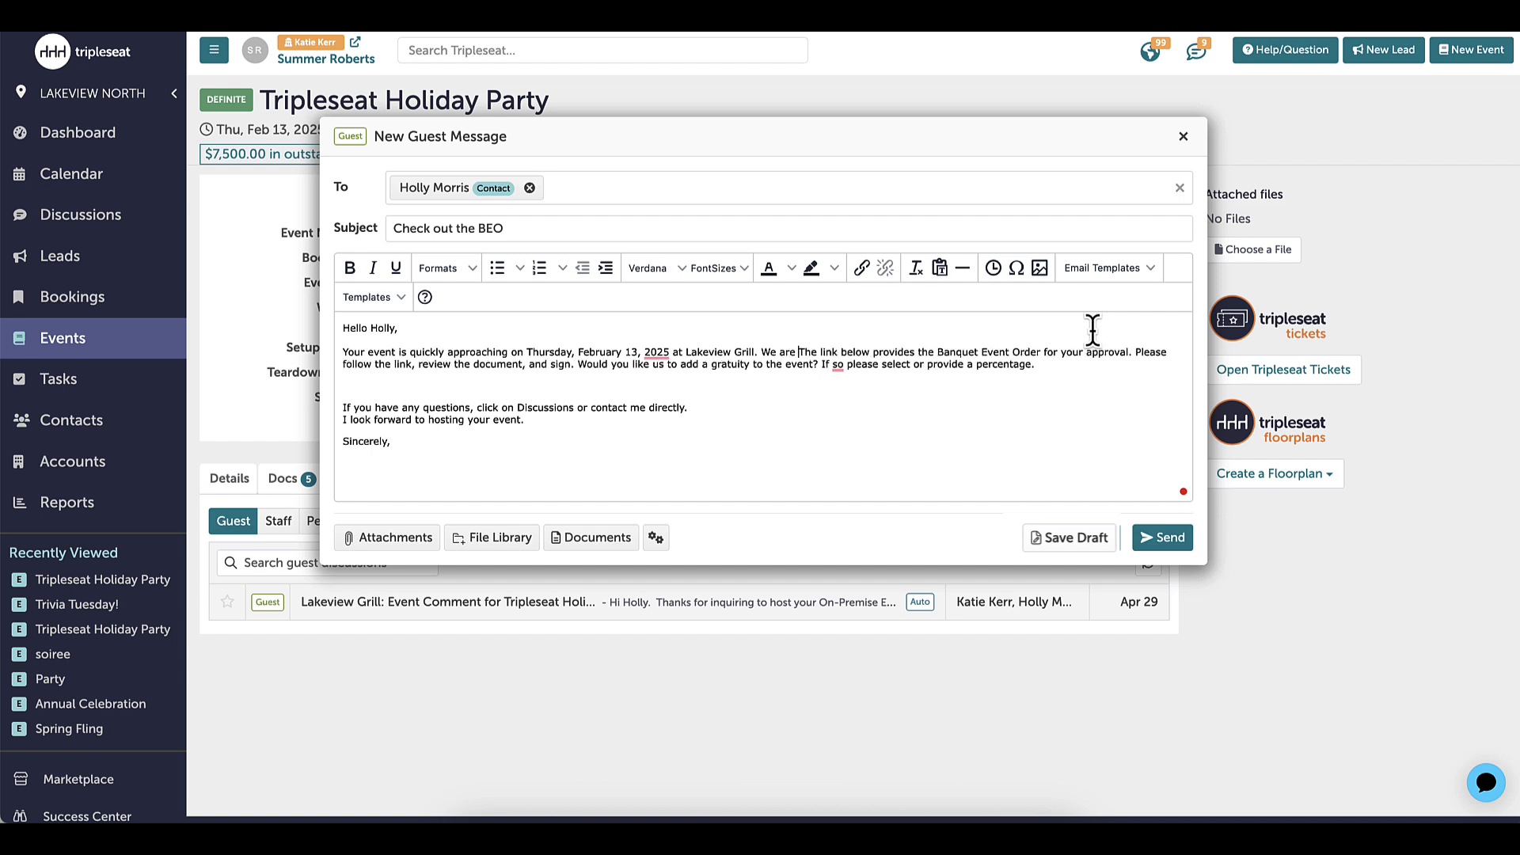
pyautogui.write('ited to host the ')
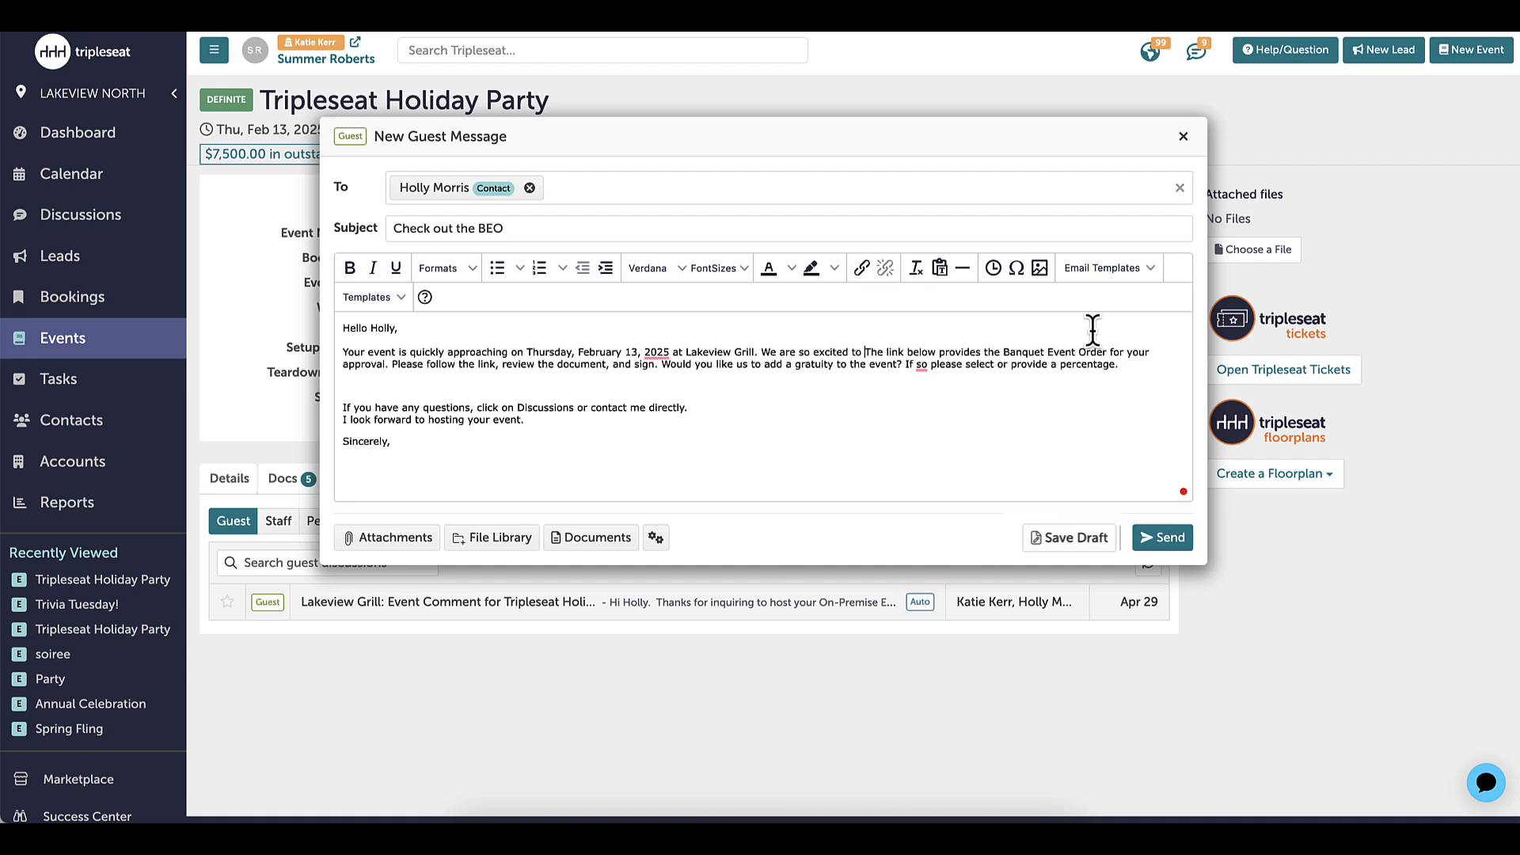
pyautogui.write('Tripleseat ')
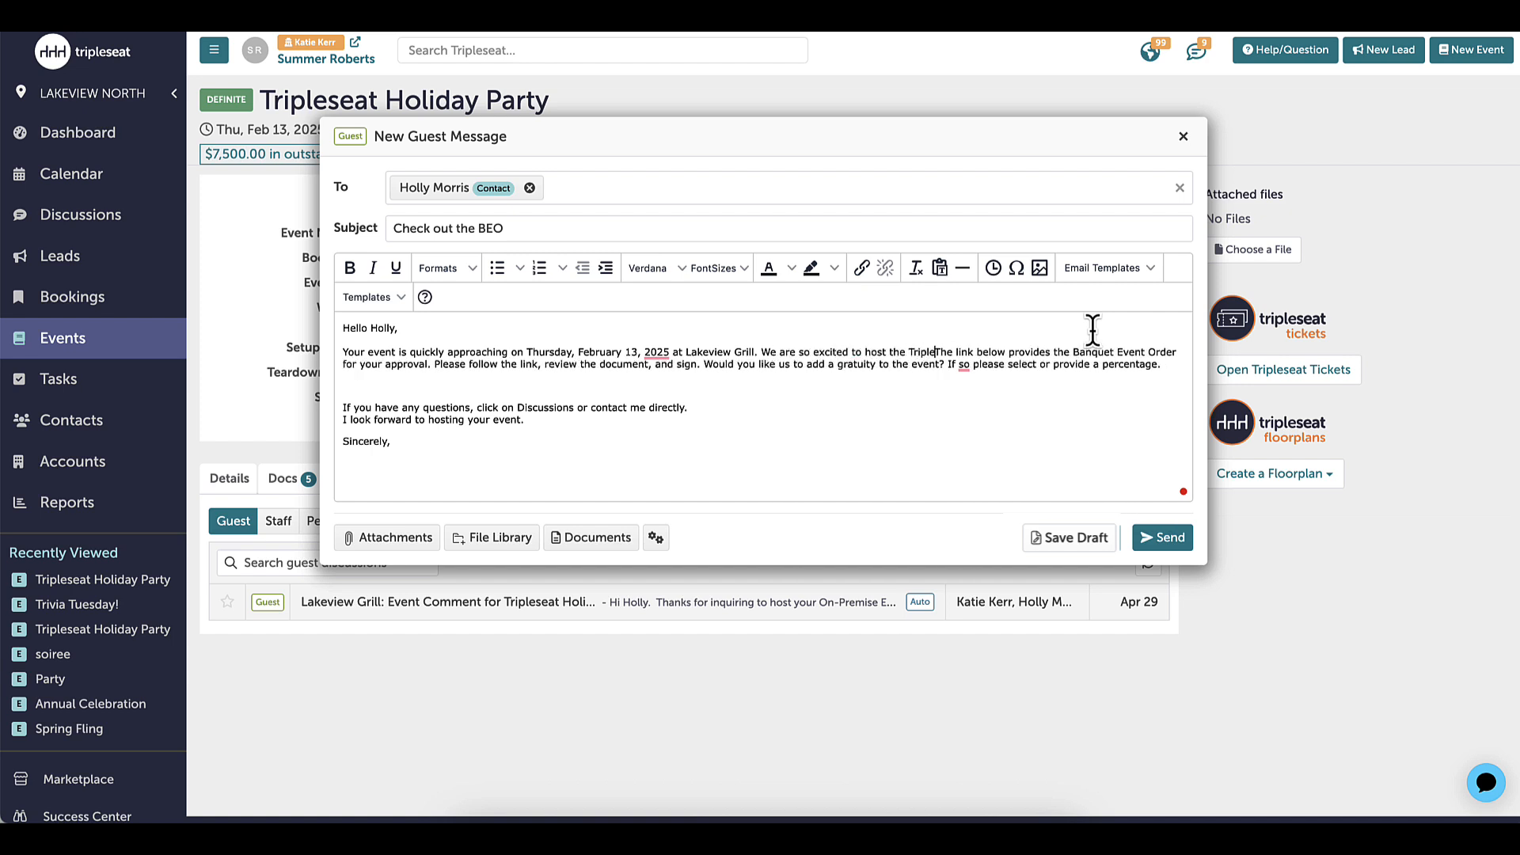
pyautogui.write('team!')
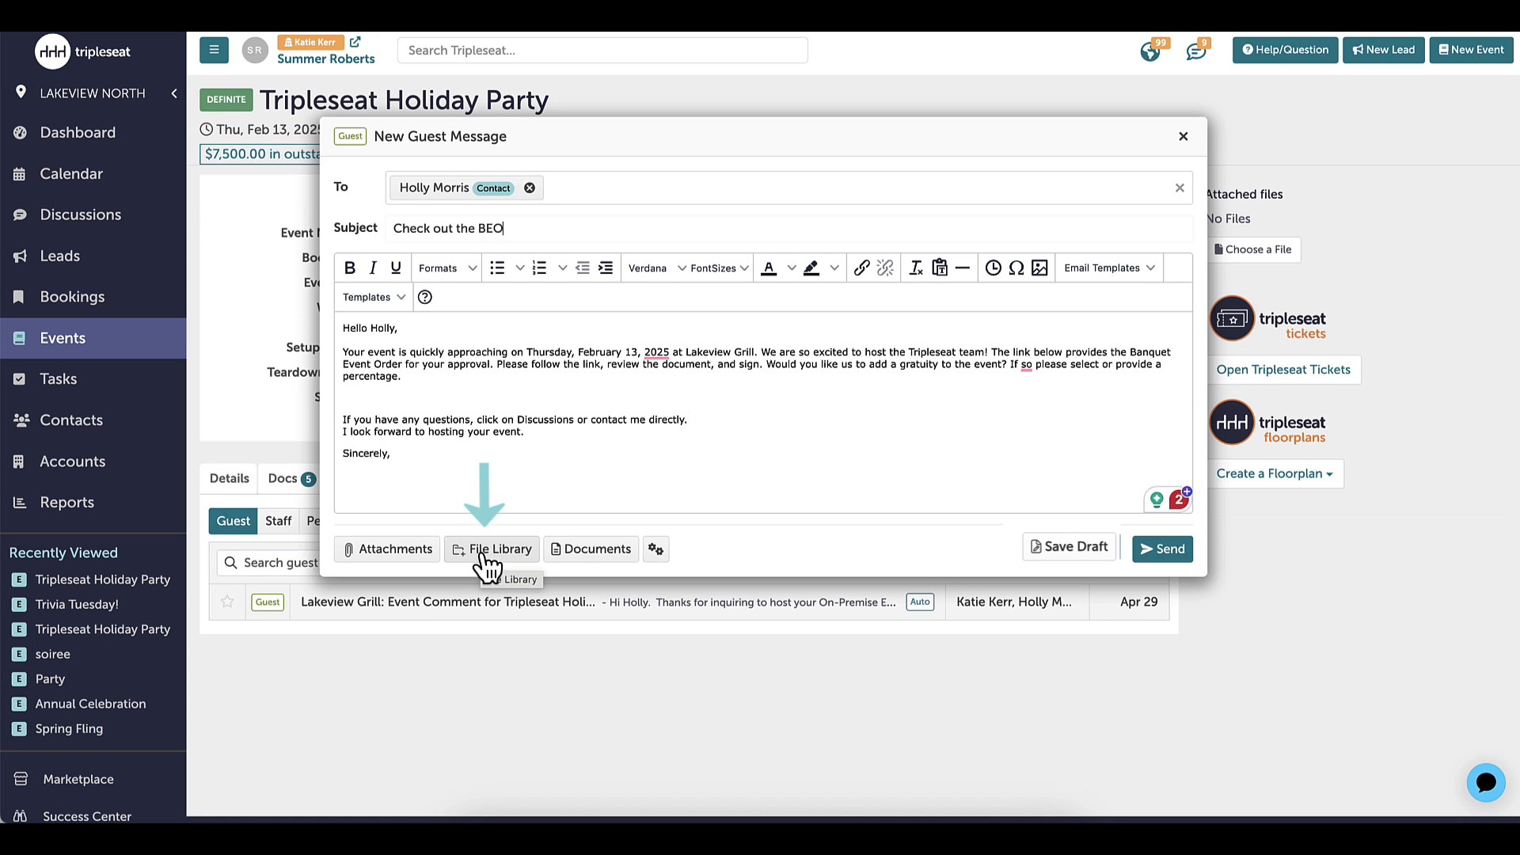
# Include the Banquet Event Order document with the guest message
pyautogui.click(588, 565)
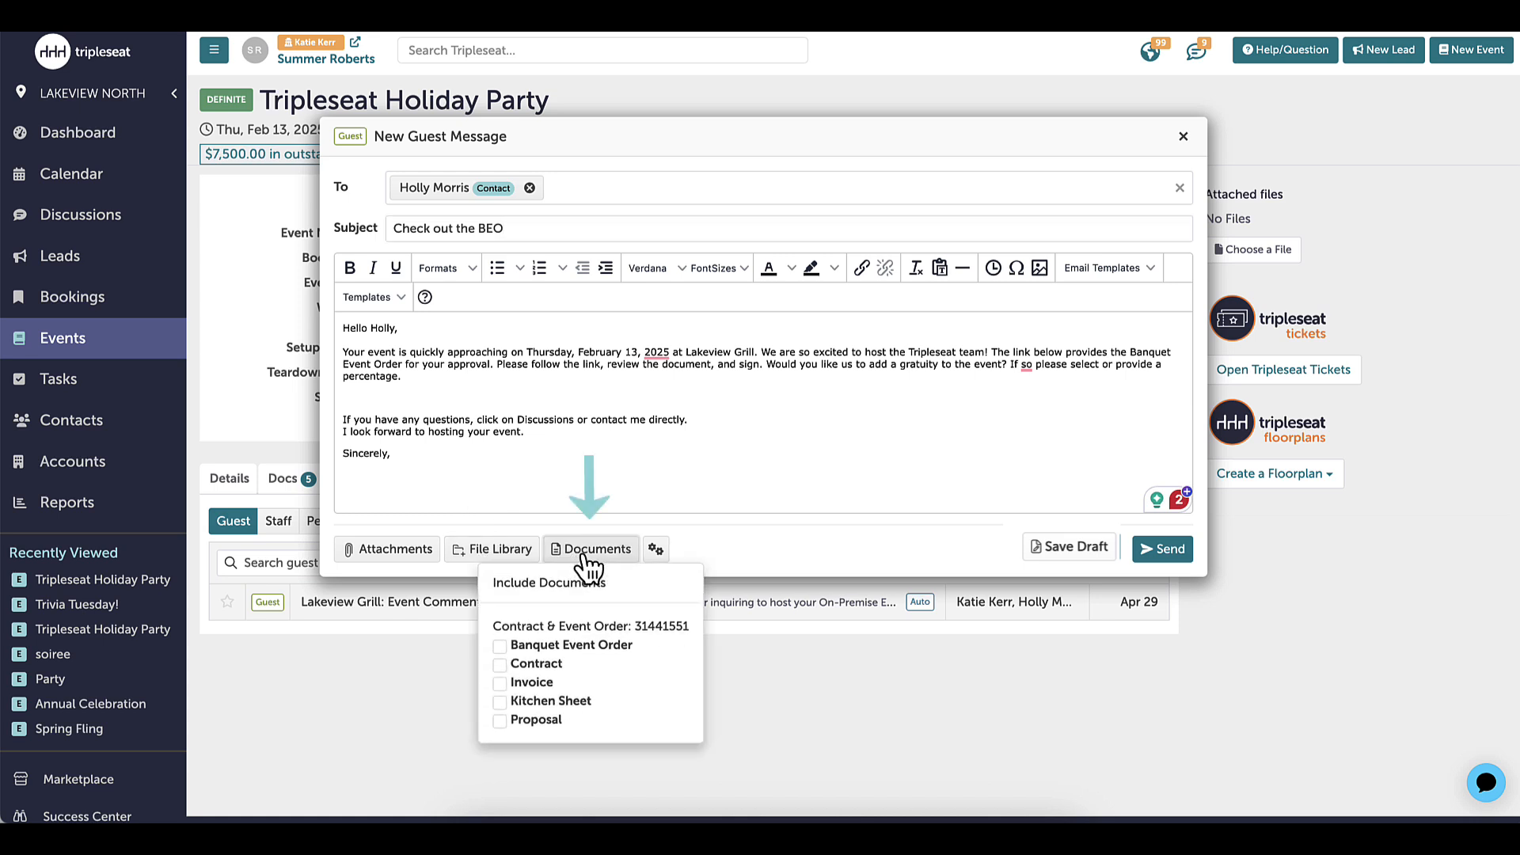
pyautogui.click(501, 648)
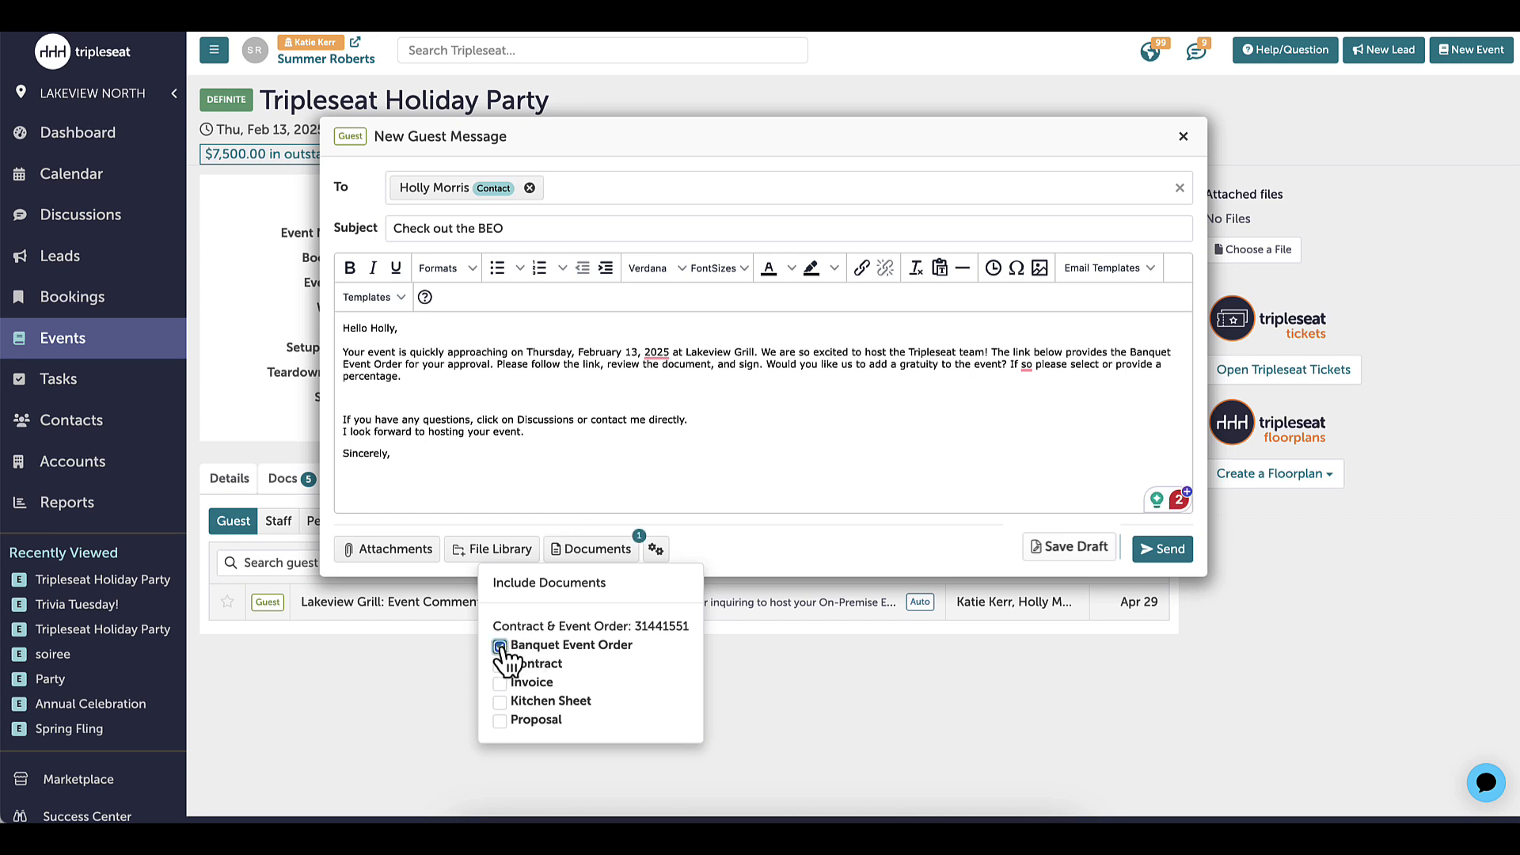
# Check the message's signature and guest-response options, and send the message to the guest
pyautogui.click(663, 557)
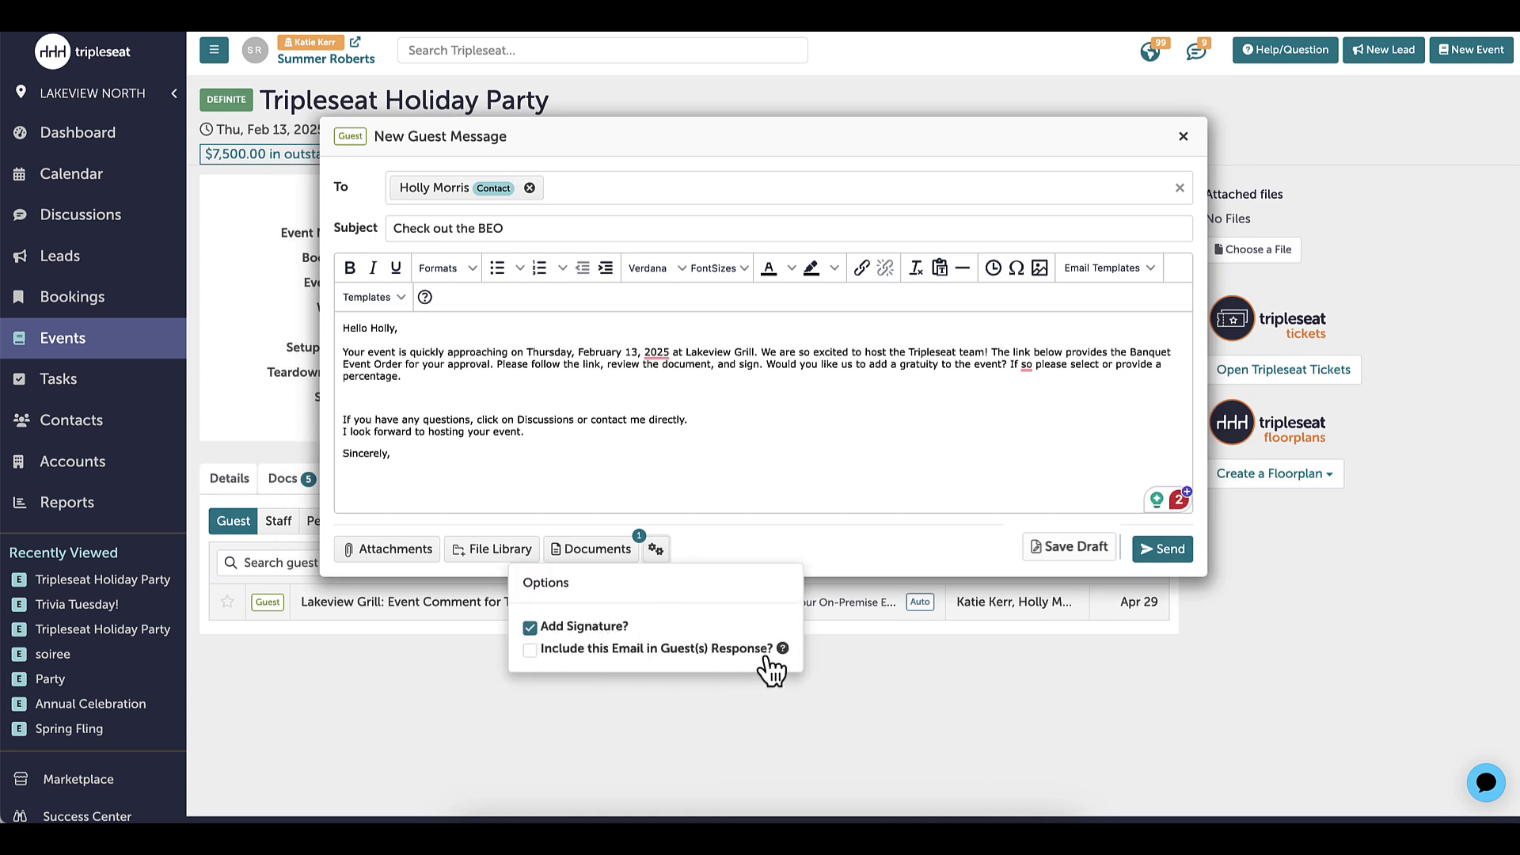
pyautogui.moveTo(784, 650)
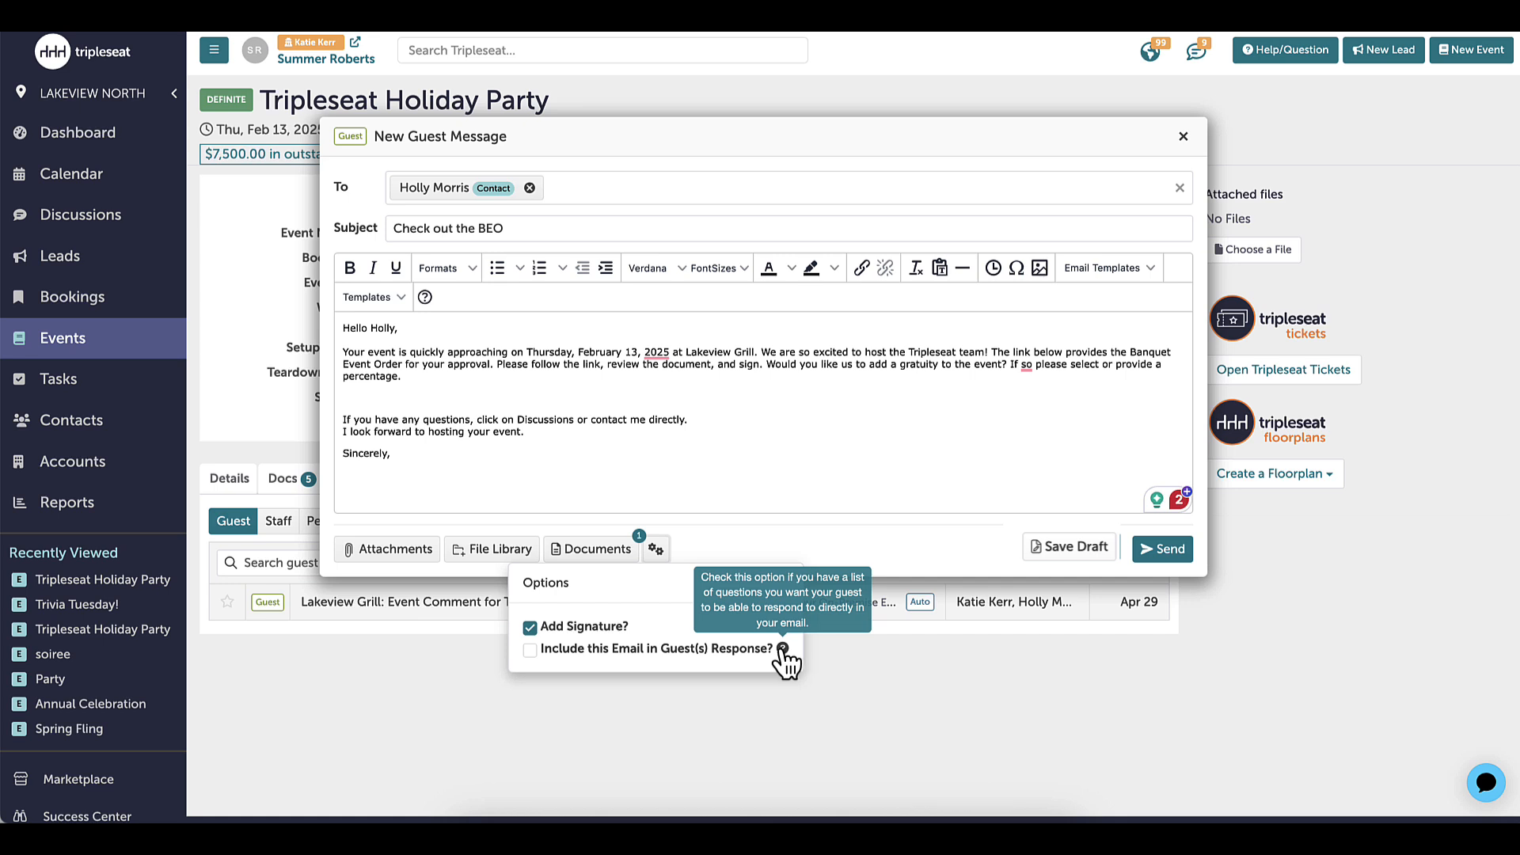
pyautogui.click(720, 553)
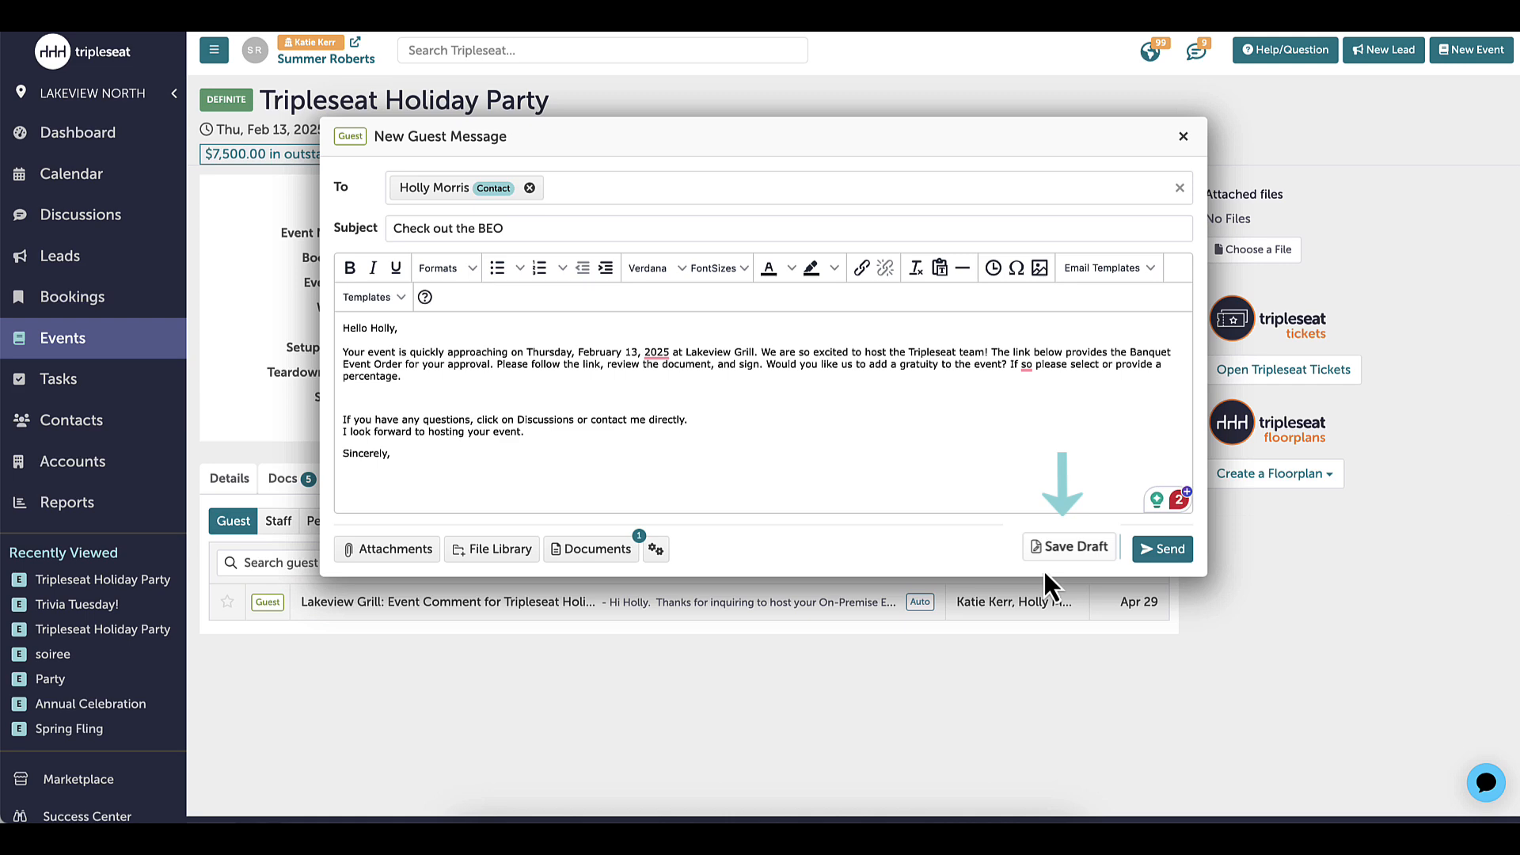
pyautogui.click(1169, 549)
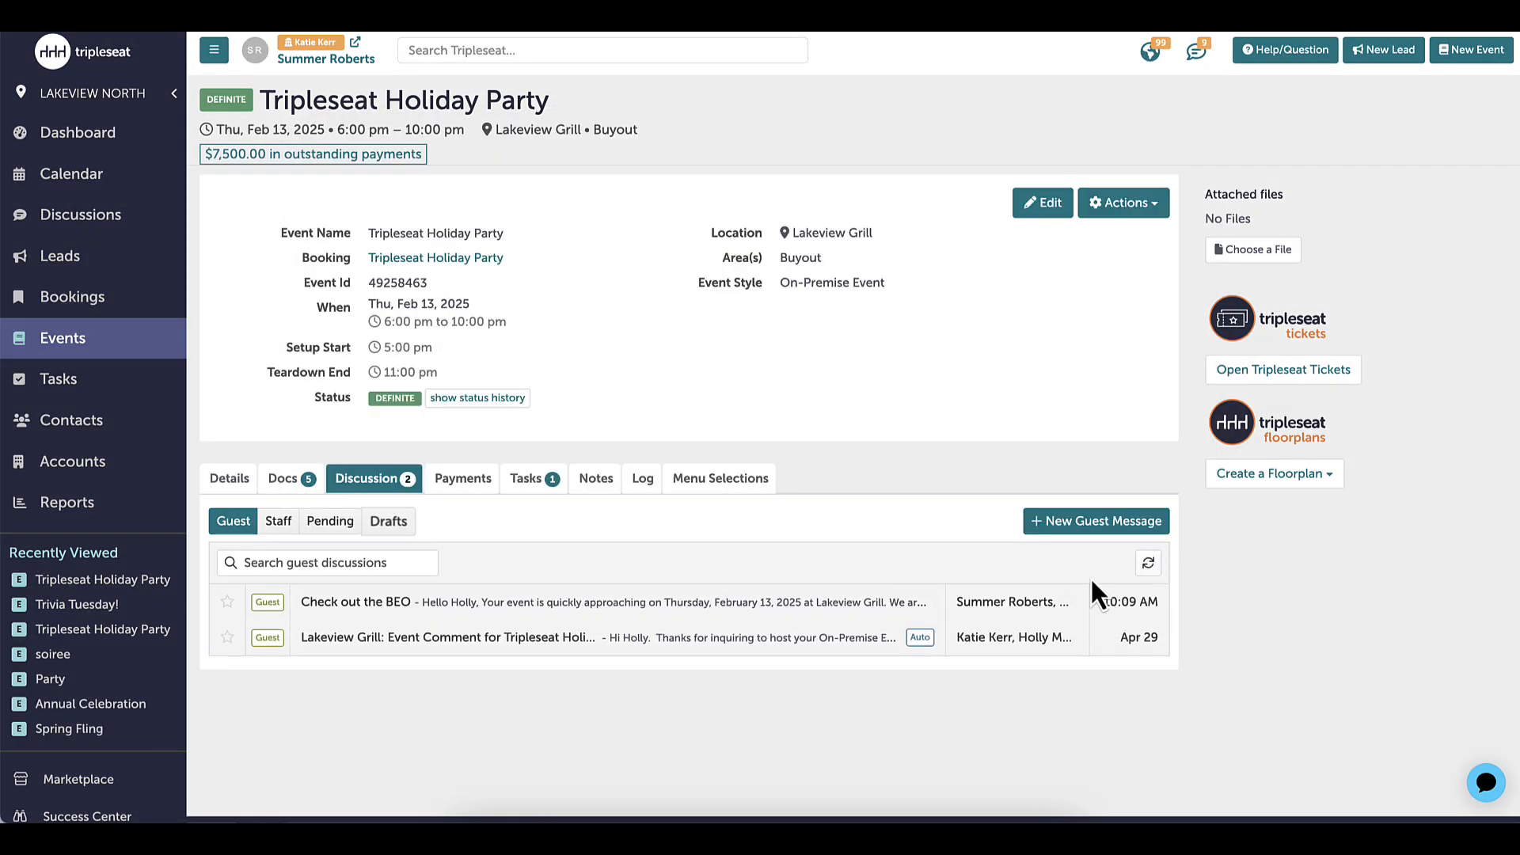
# Open the sent "Check out the BEO" discussion and check the message's recipients and email details
pyautogui.click(762, 607)
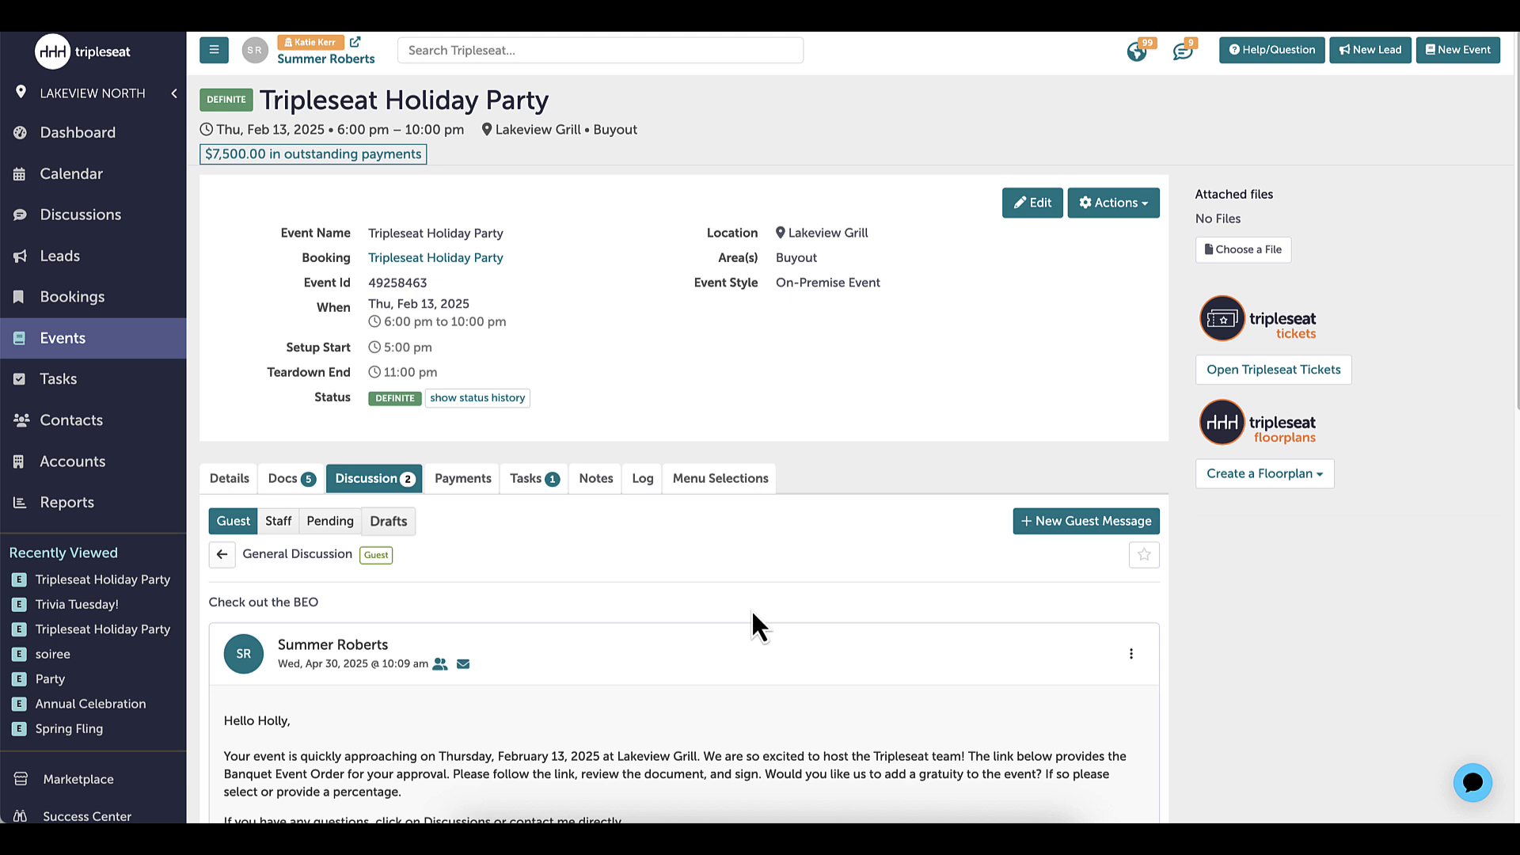
pyautogui.scroll(-2, 719, 607)
pyautogui.click(440, 505)
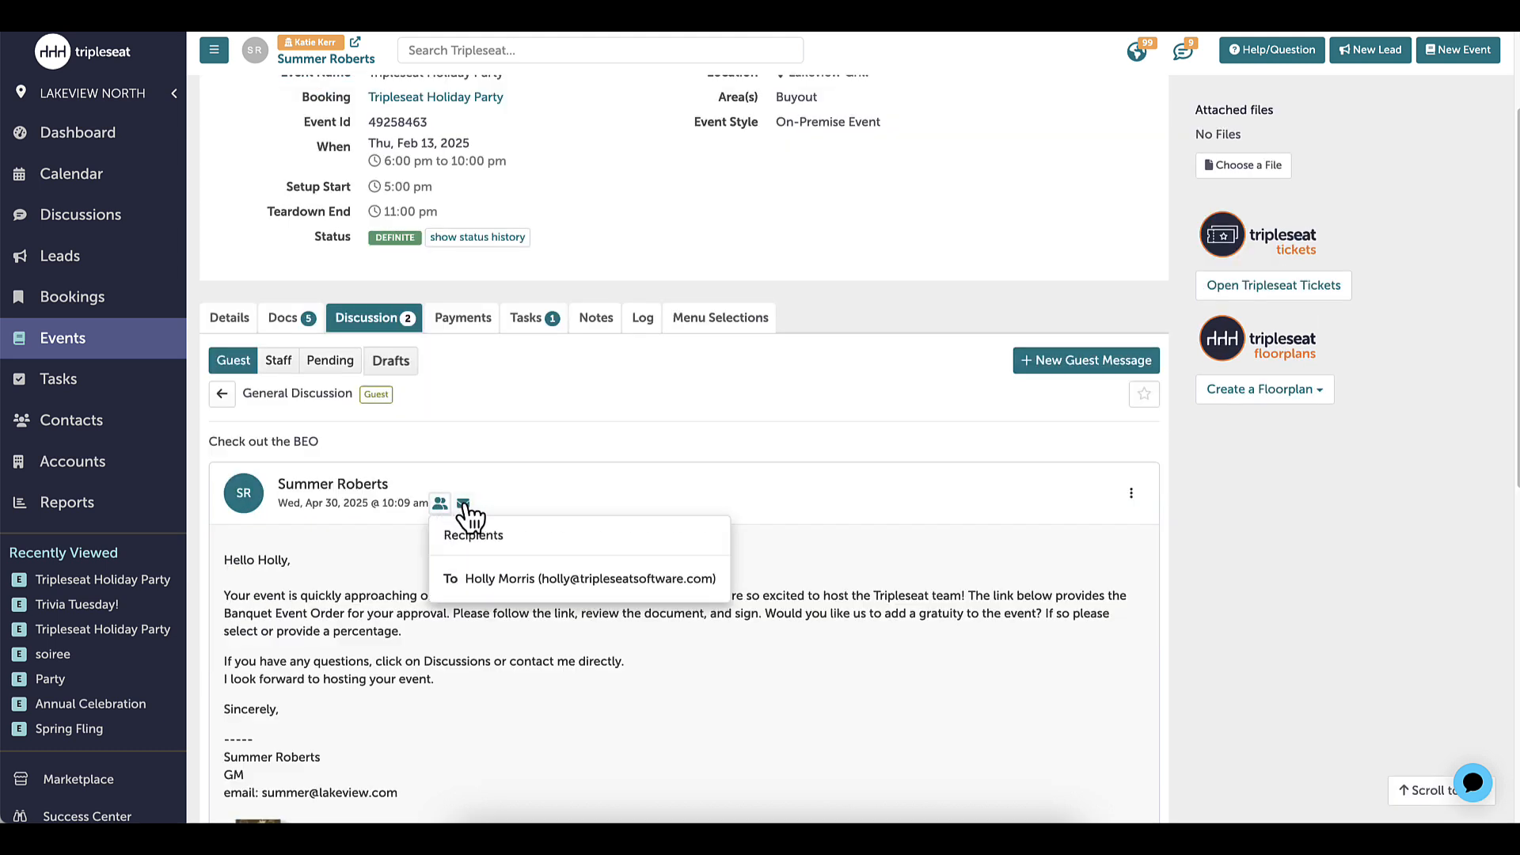
pyautogui.click(464, 505)
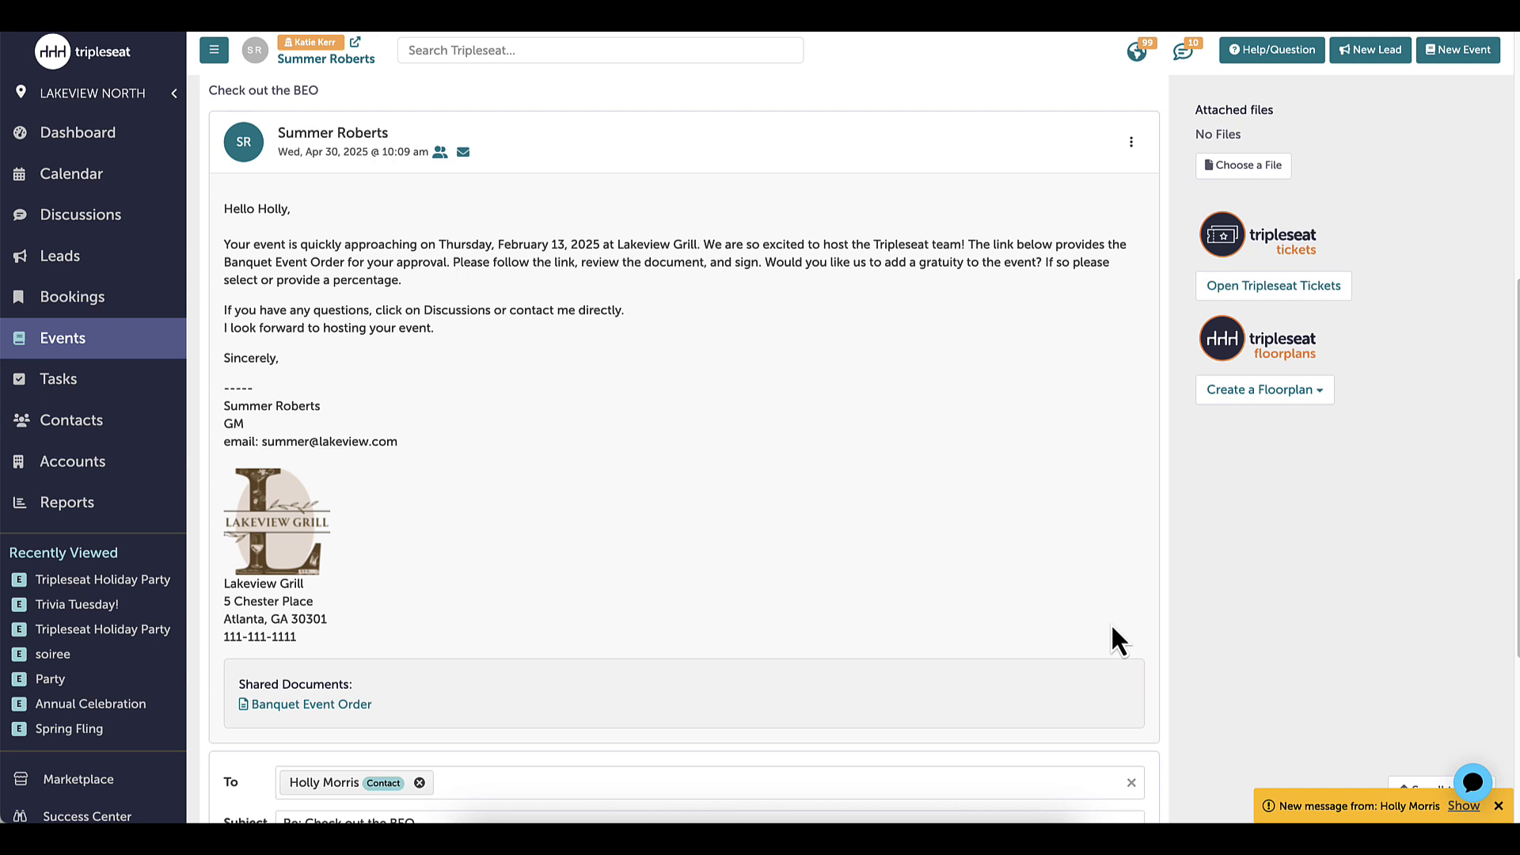
# Return to the event's discussion list and read the guest's reply in the "Check out the BEO" thread
pyautogui.scroll(6, 1106, 625)
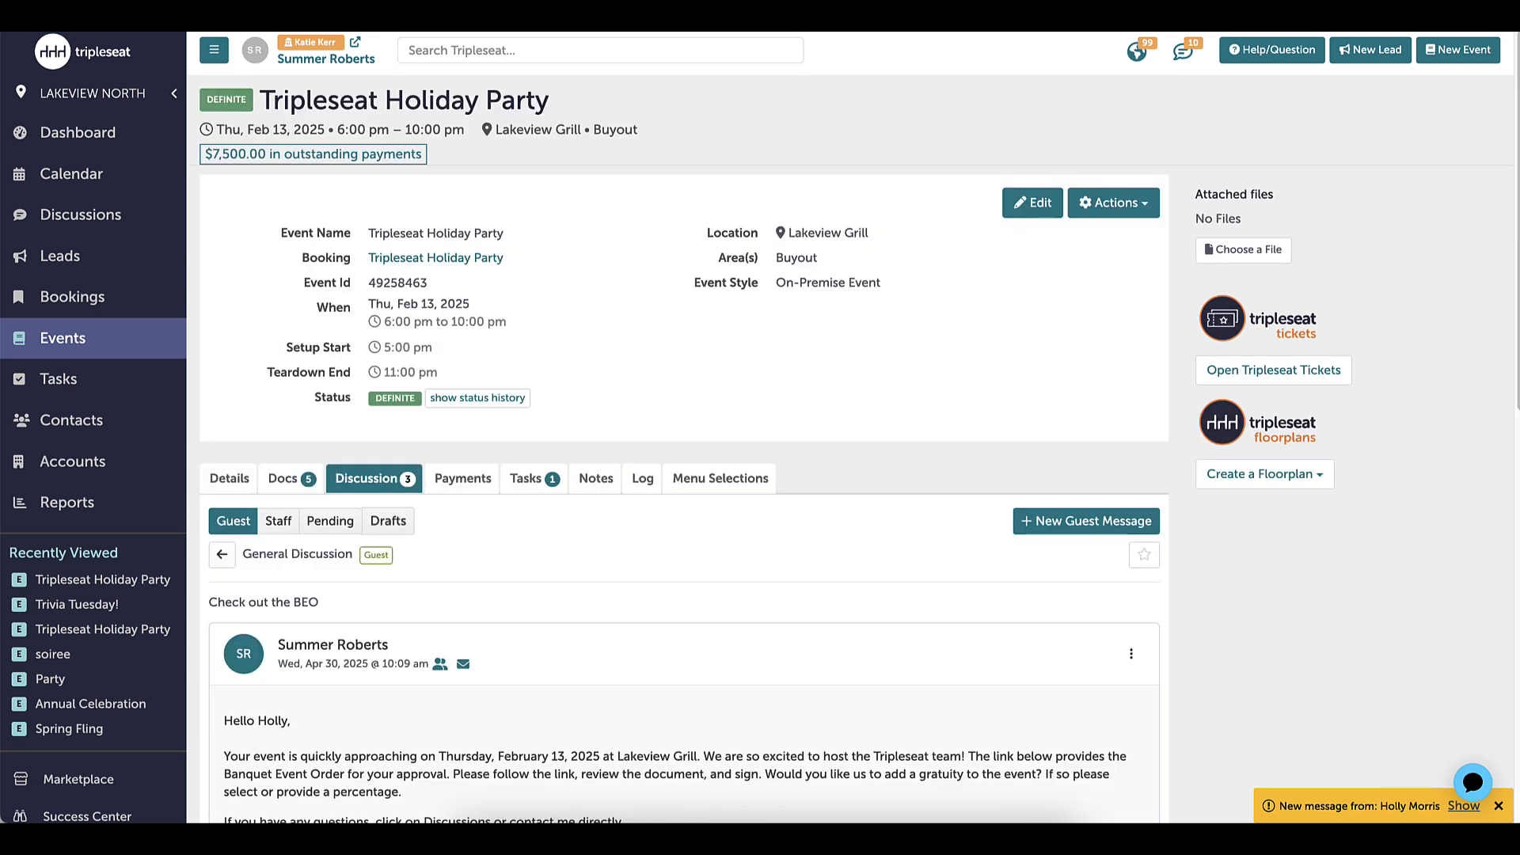
pyautogui.click(409, 478)
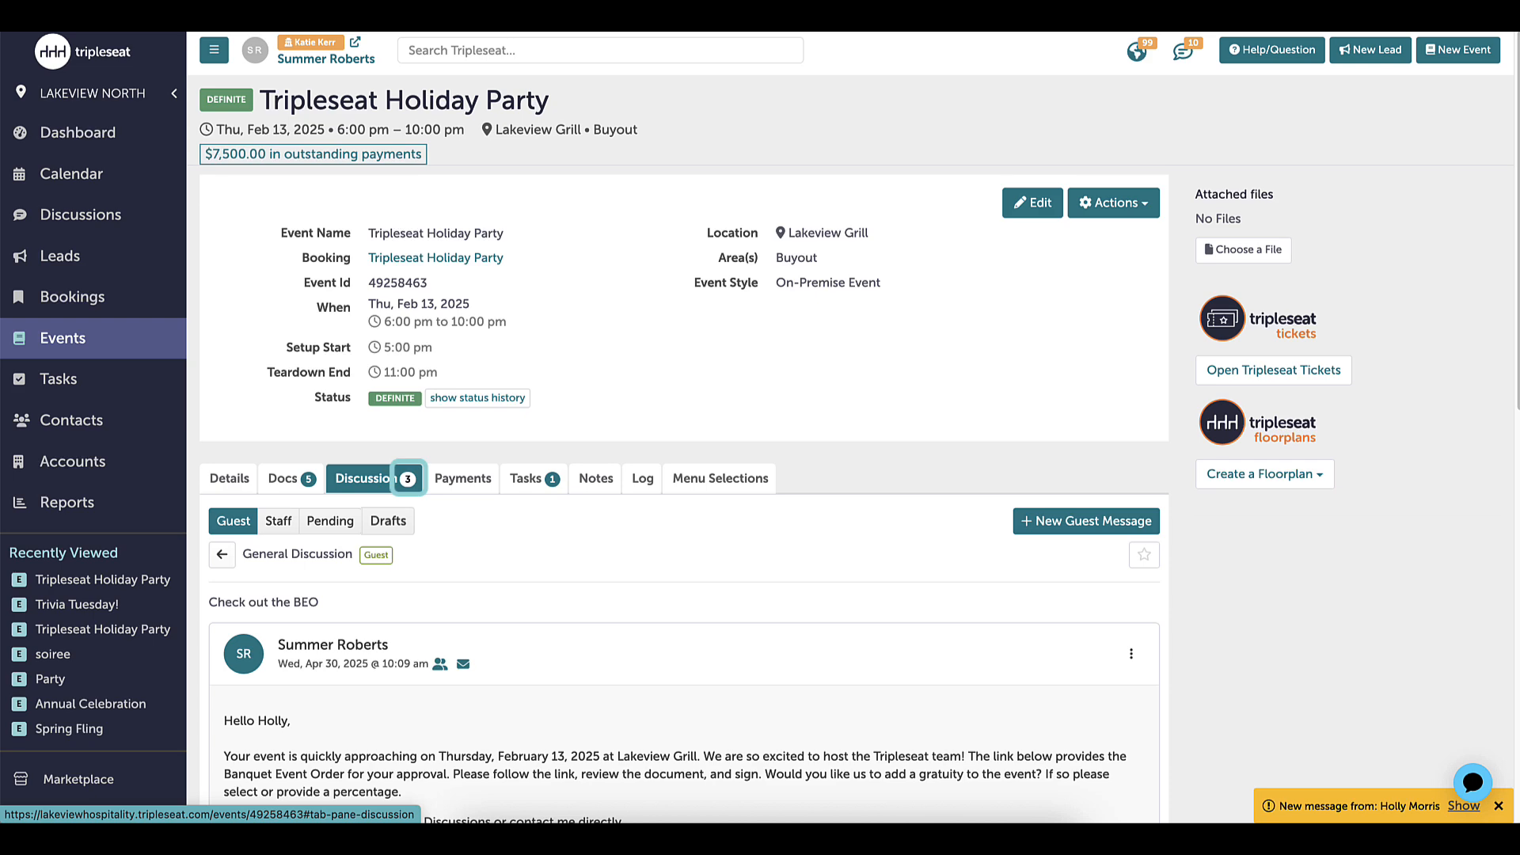
pyautogui.click(912, 606)
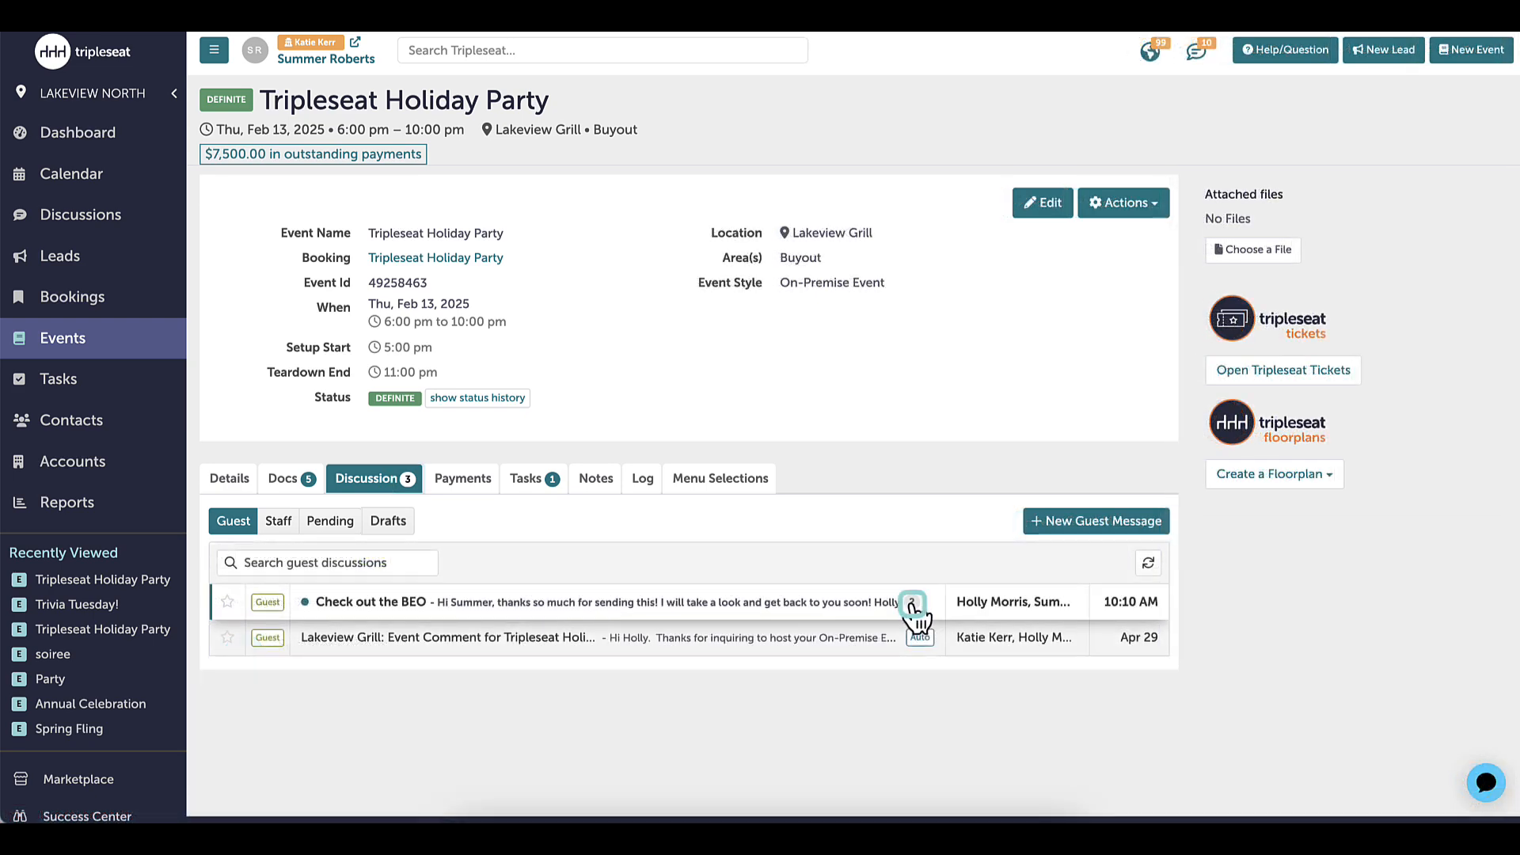
pyautogui.click(847, 607)
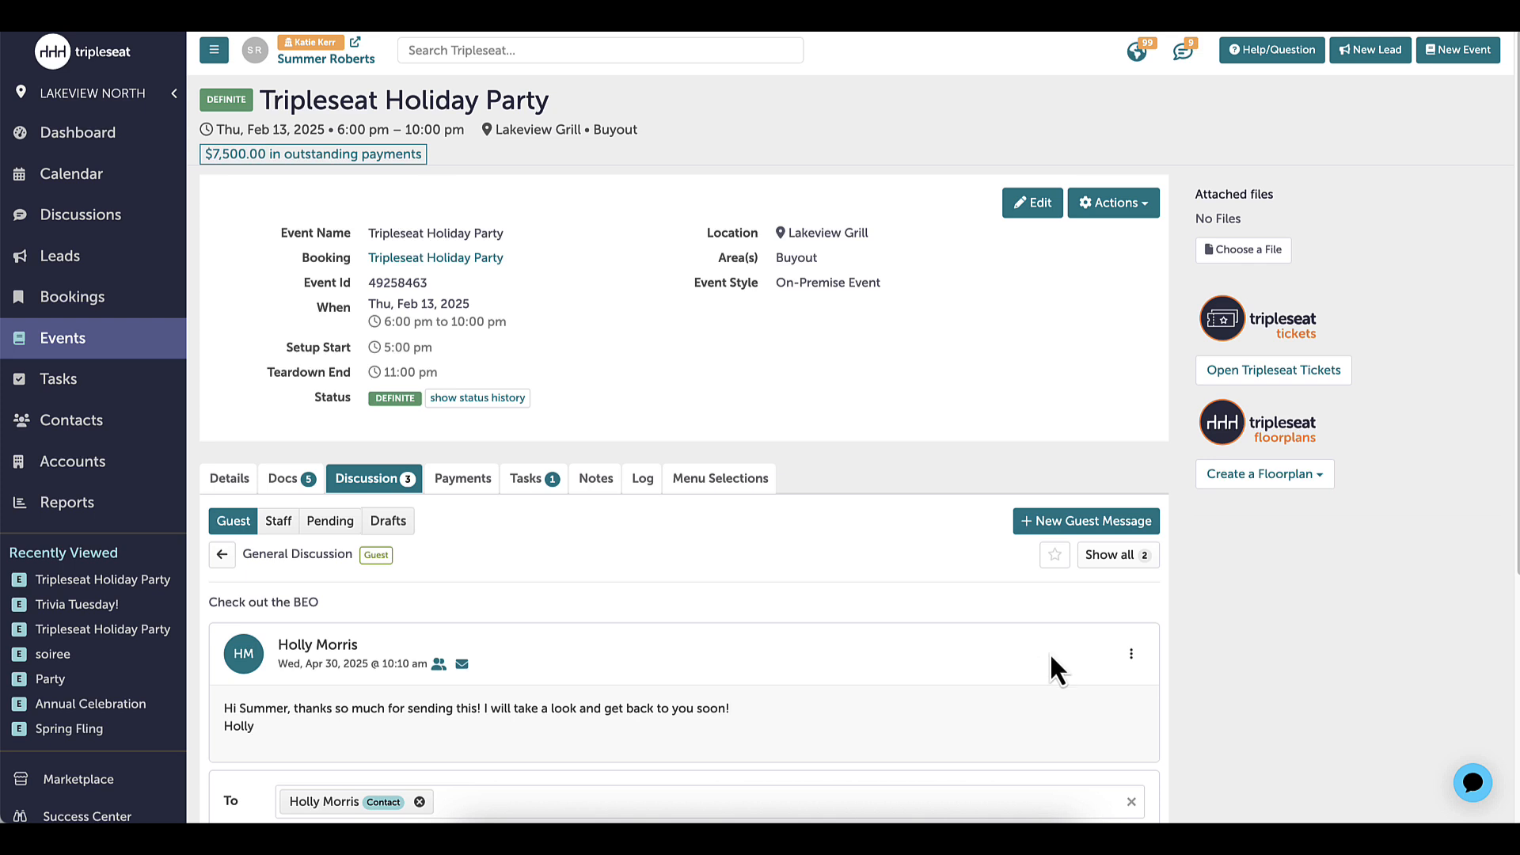
pyautogui.scroll(-5, 1053, 649)
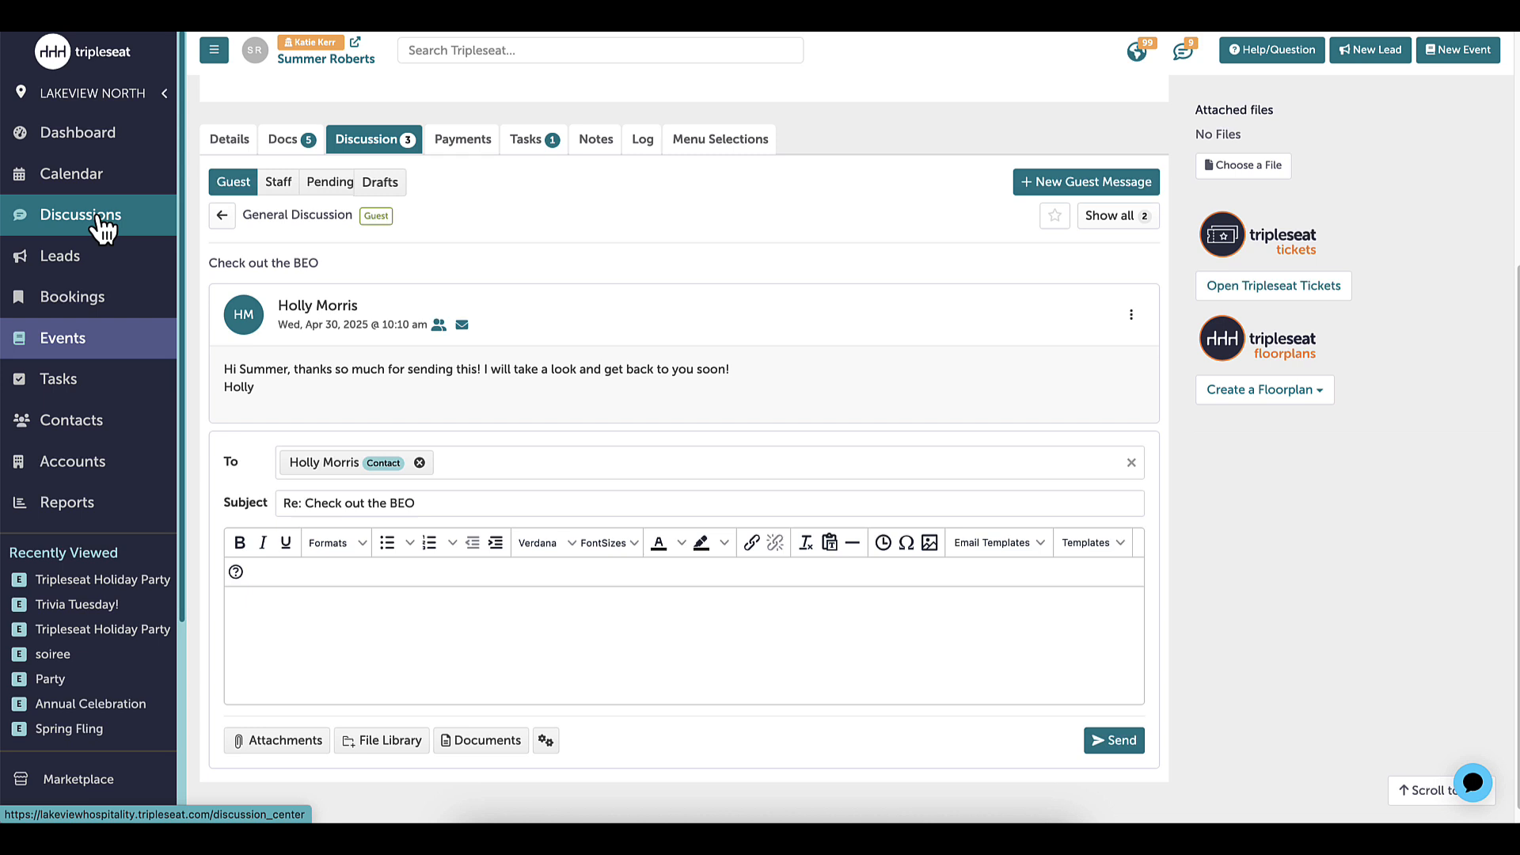
# Open the Discussion Center to view discussions across all events
pyautogui.click(103, 230)
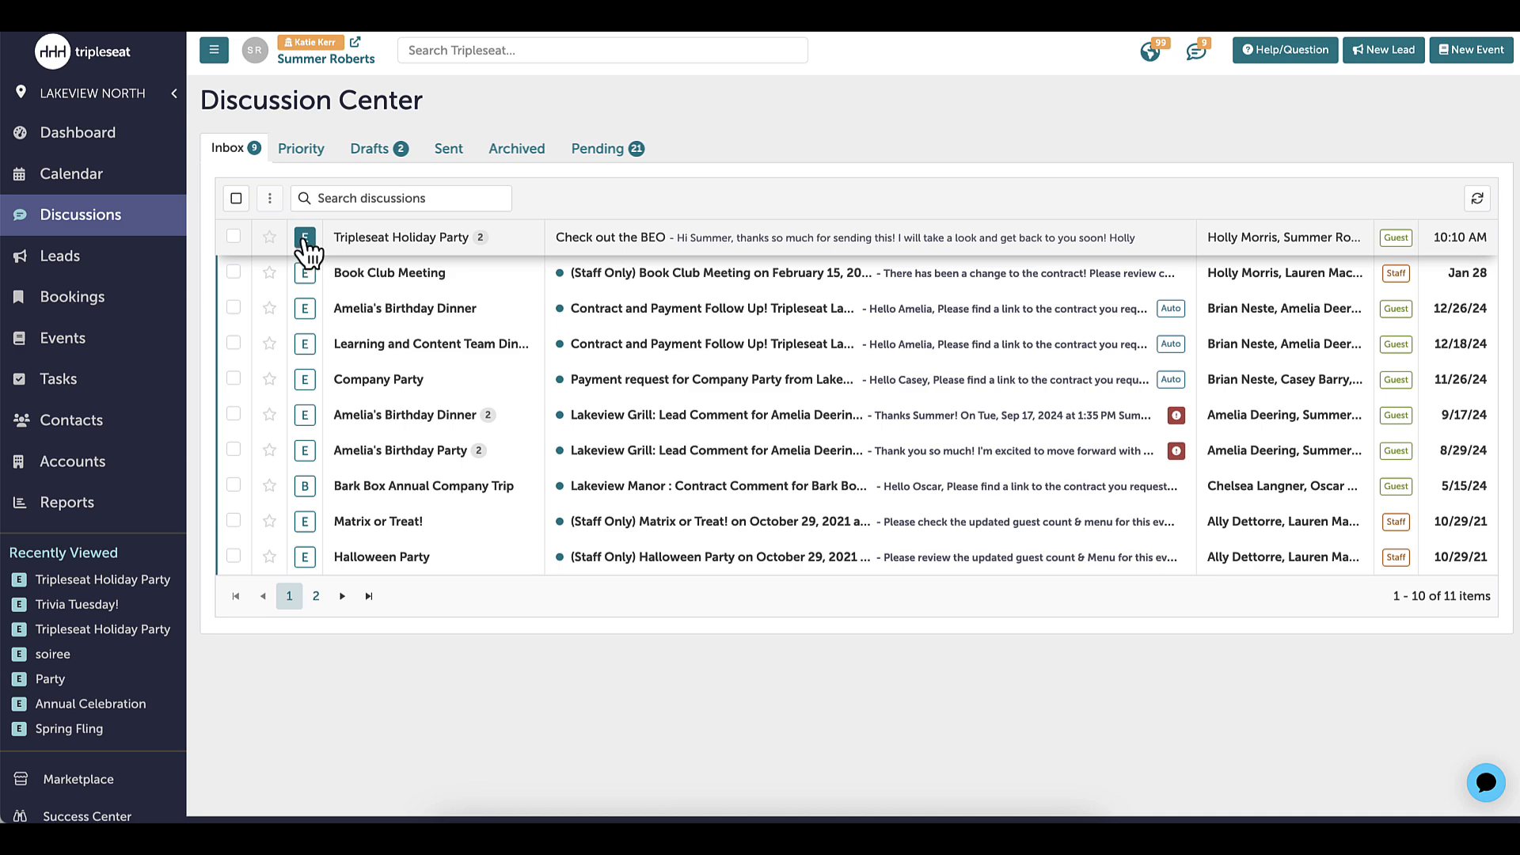
# Open the staff-only Book Club Meeting discussion, review its message and reply form, and return to the inbox
pyautogui.click(798, 274)
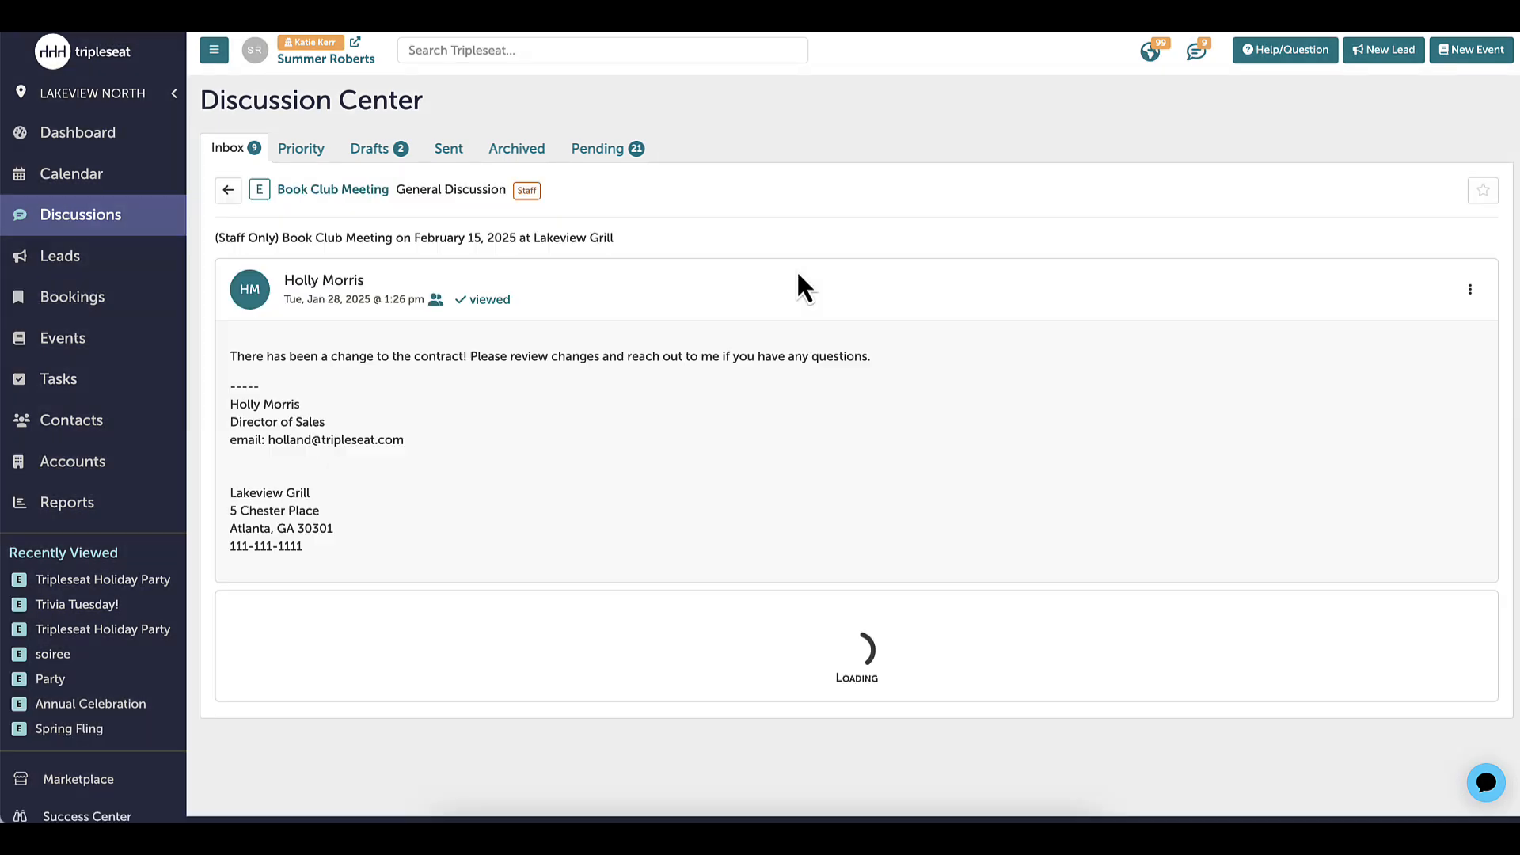
pyautogui.scroll(-3, 701, 558)
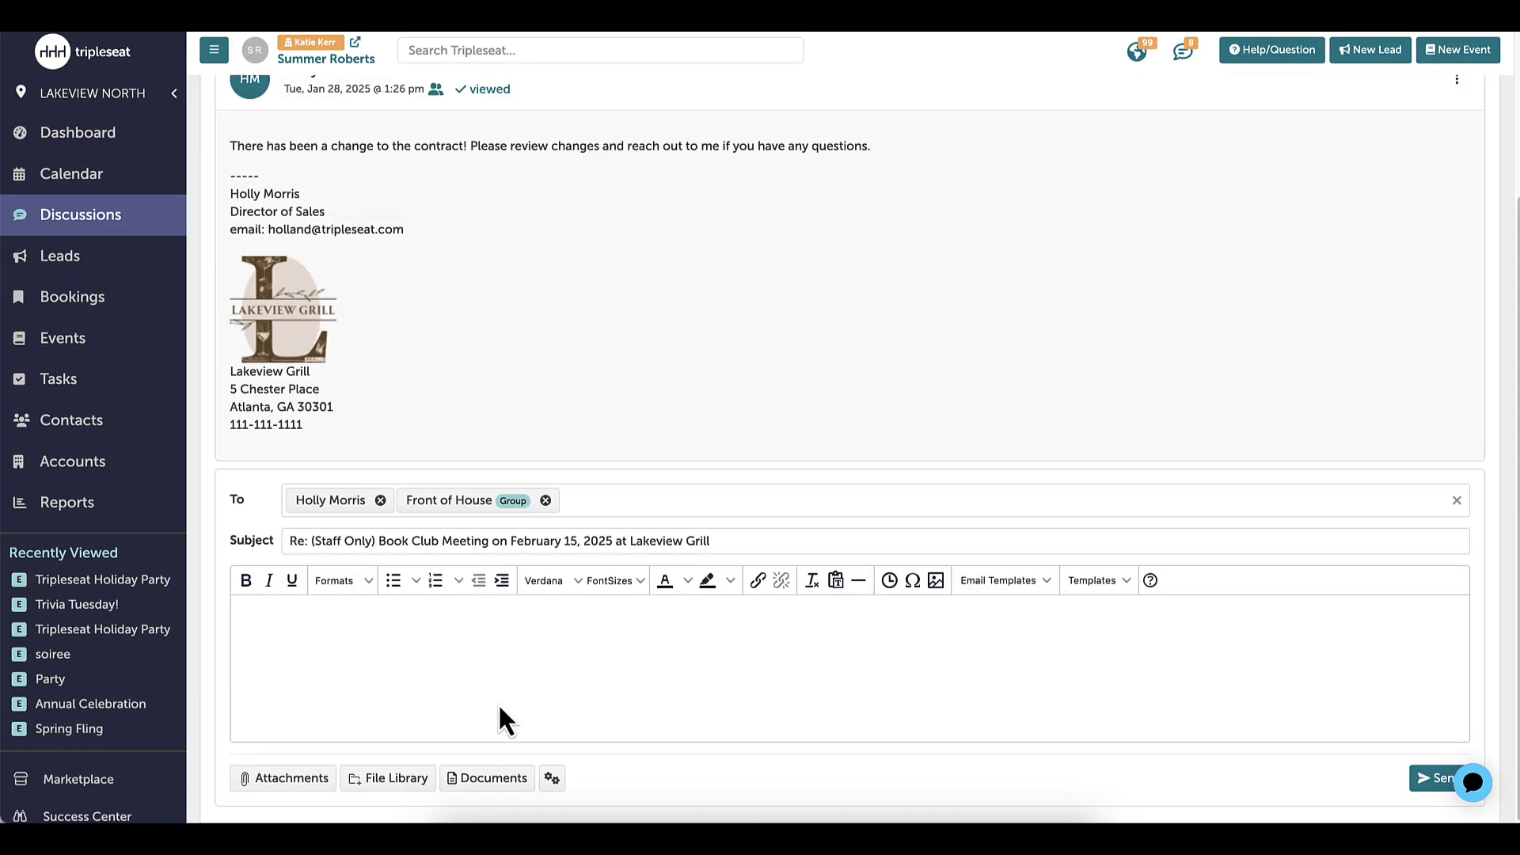
pyautogui.scroll(3, 427, 548)
pyautogui.click(228, 190)
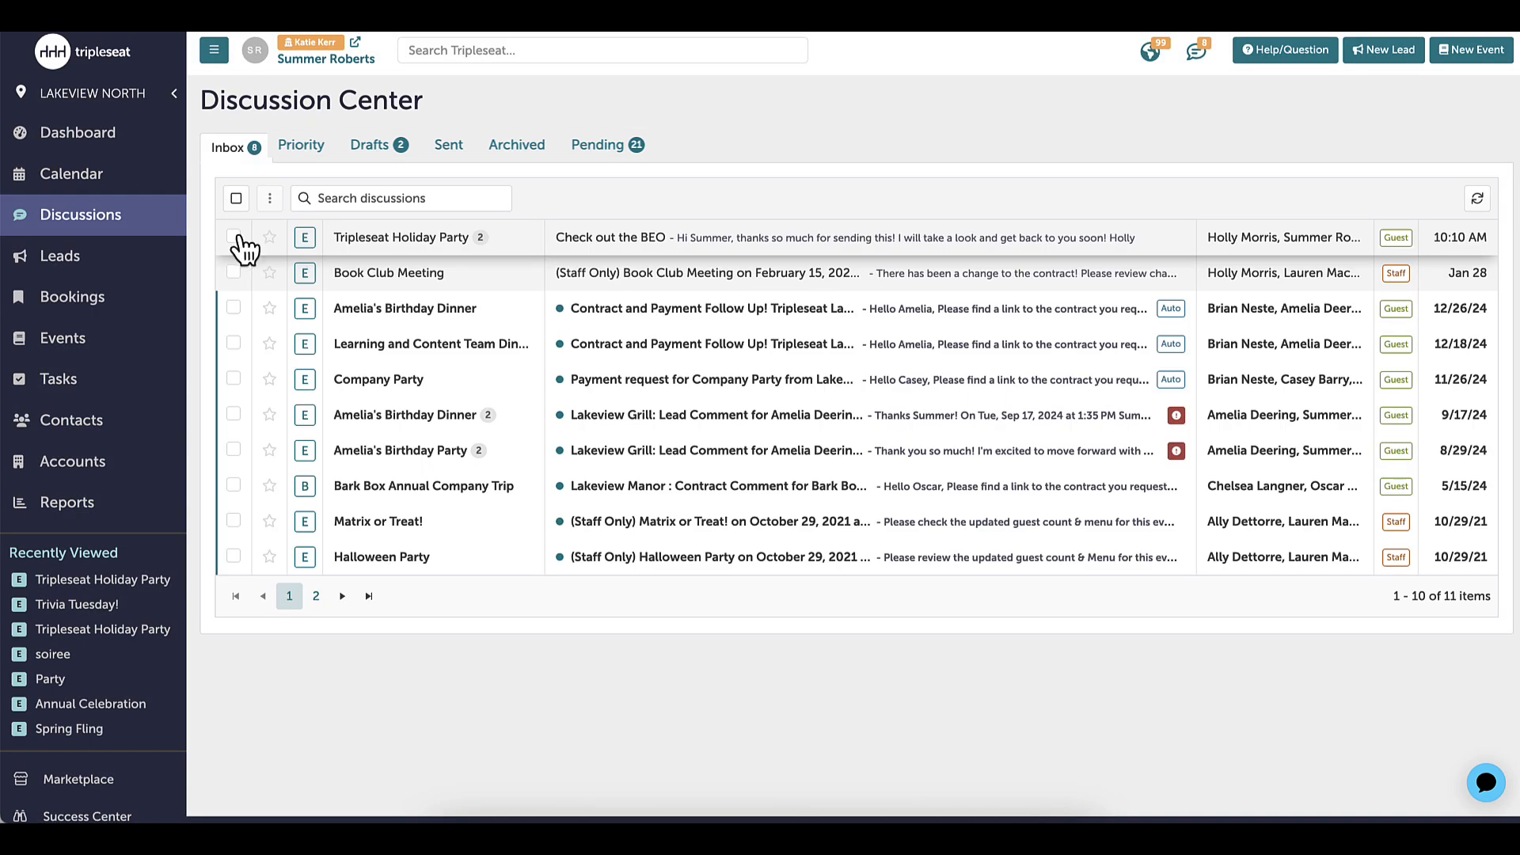
# Select the Tripleseat Holiday Party and Book Club Meeting discussions, check the available bulk actions, and clear the selection
pyautogui.click(234, 236)
pyautogui.click(234, 273)
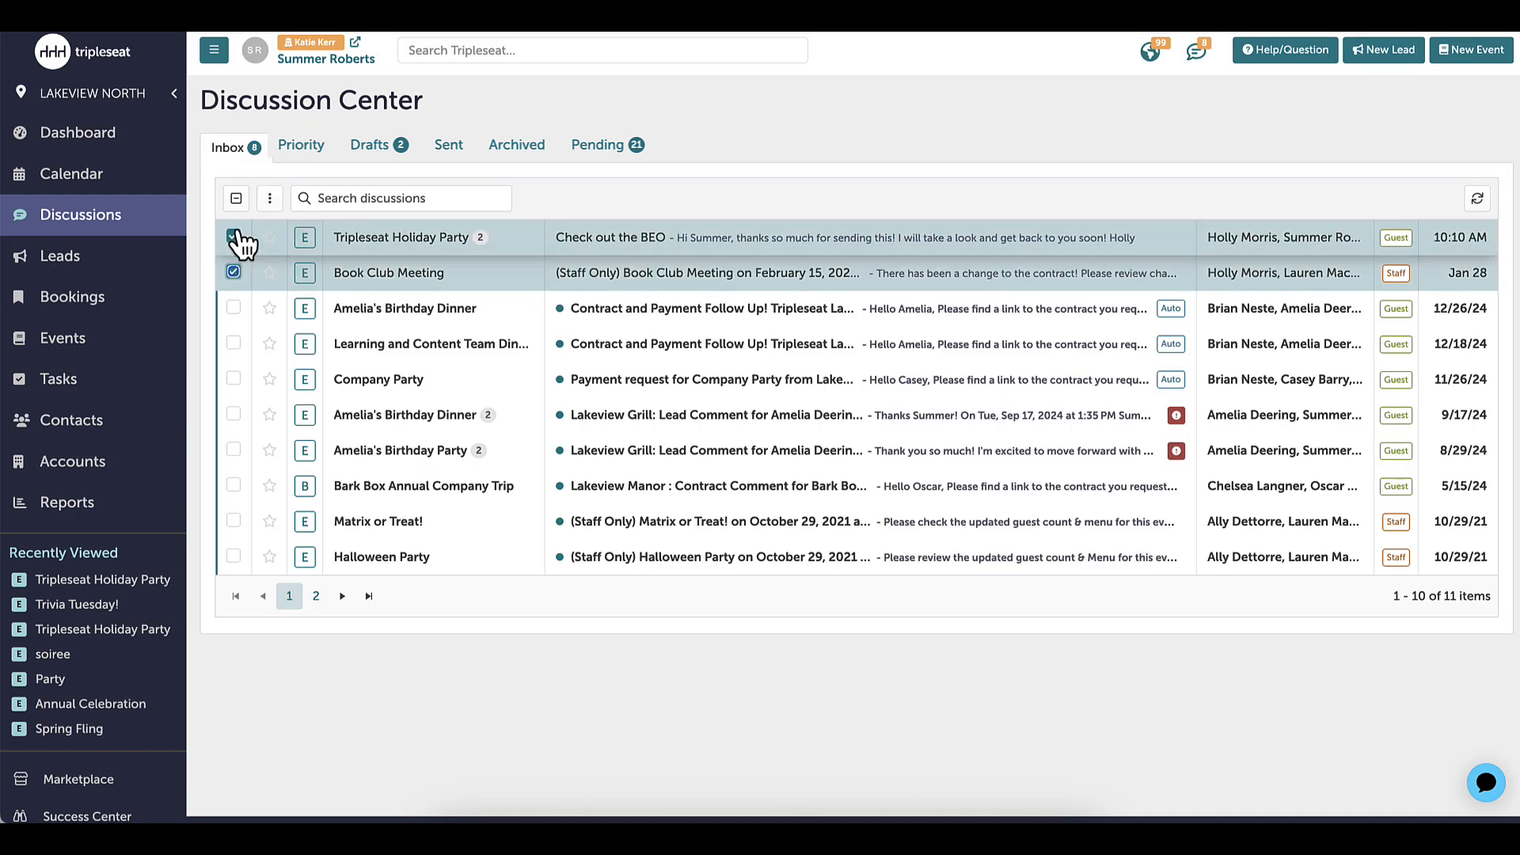
pyautogui.click(271, 198)
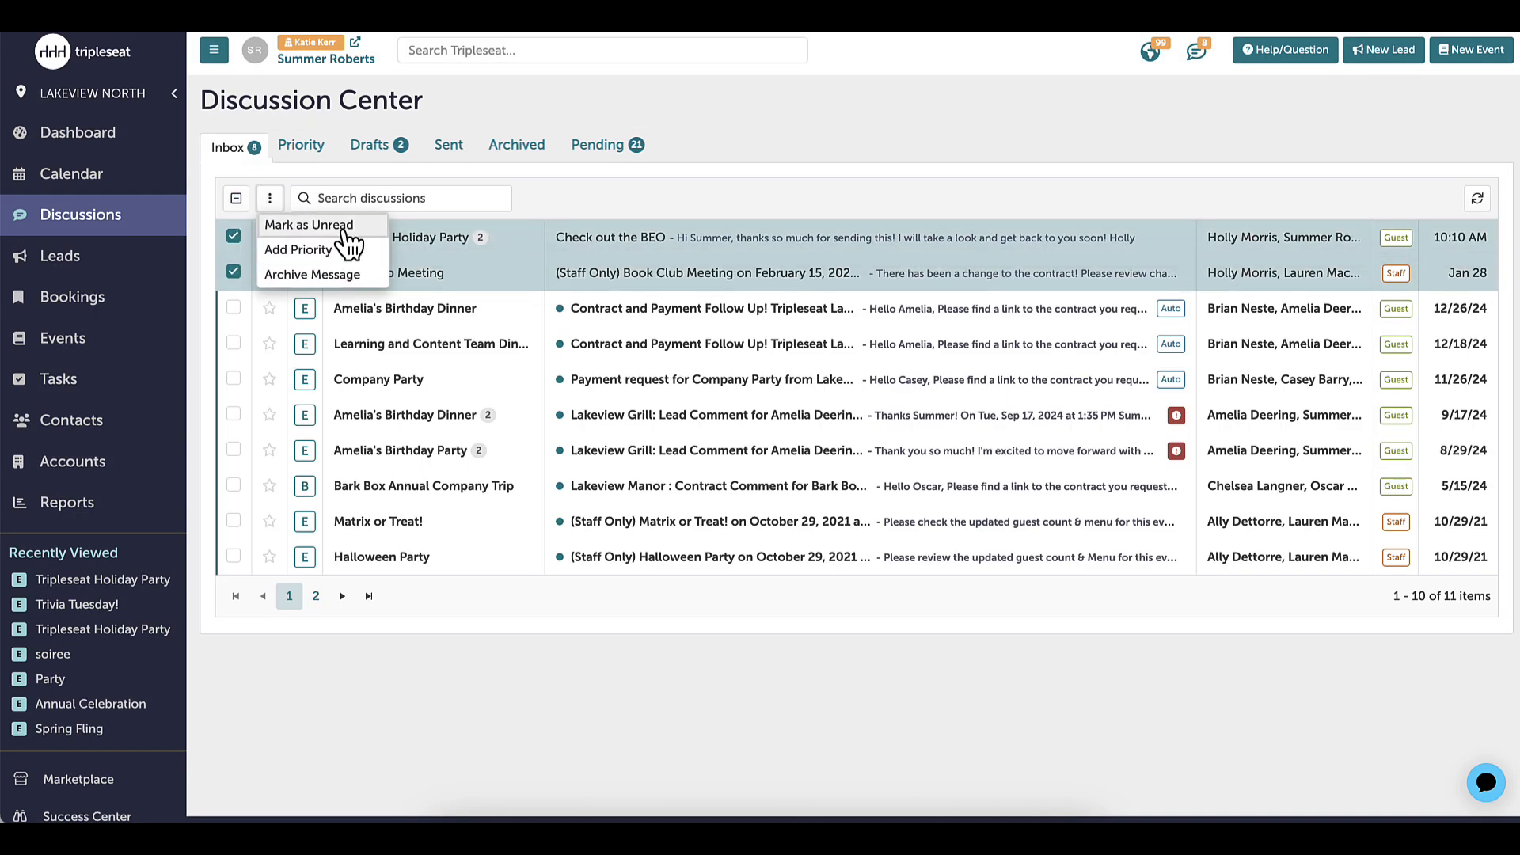
pyautogui.click(268, 205)
pyautogui.click(233, 237)
pyautogui.click(234, 272)
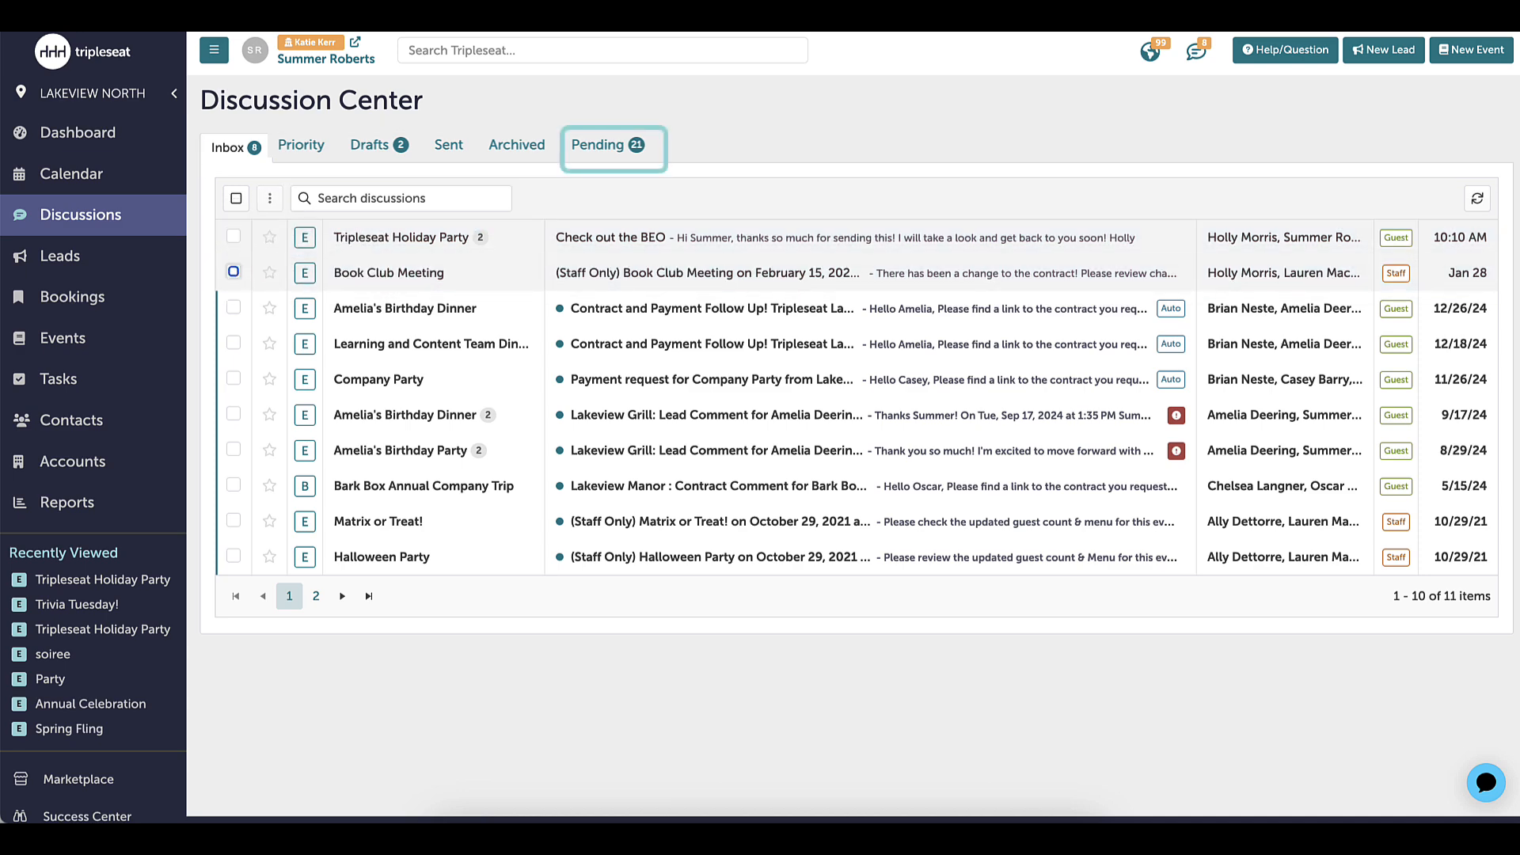
# Review the pending discussions, and return to the inbox to star the Tripleseat Holiday Party "Check out the BEO" discussion
pyautogui.click(608, 147)
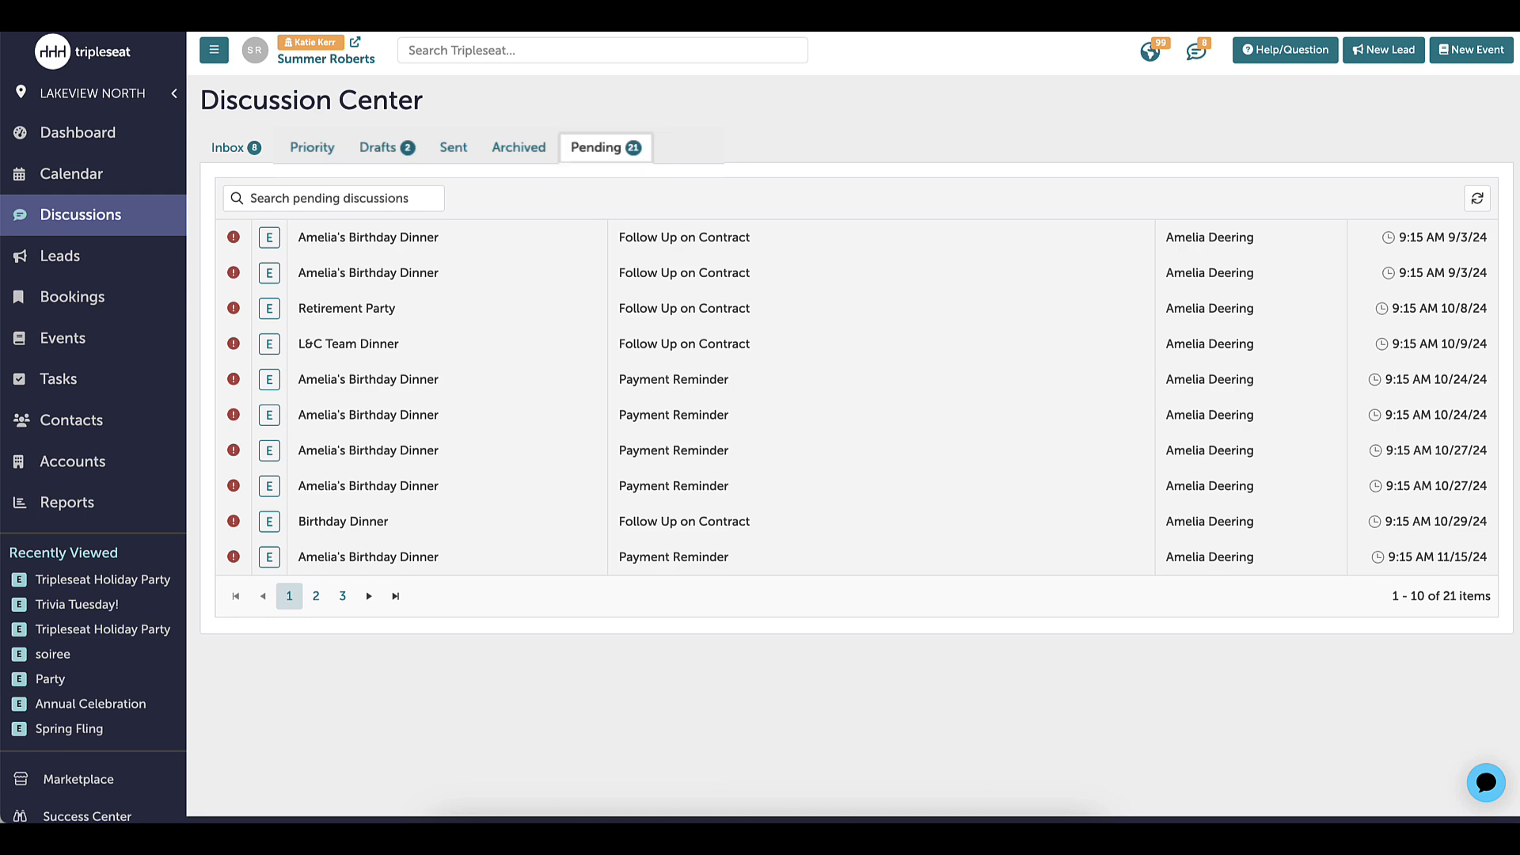
pyautogui.click(237, 158)
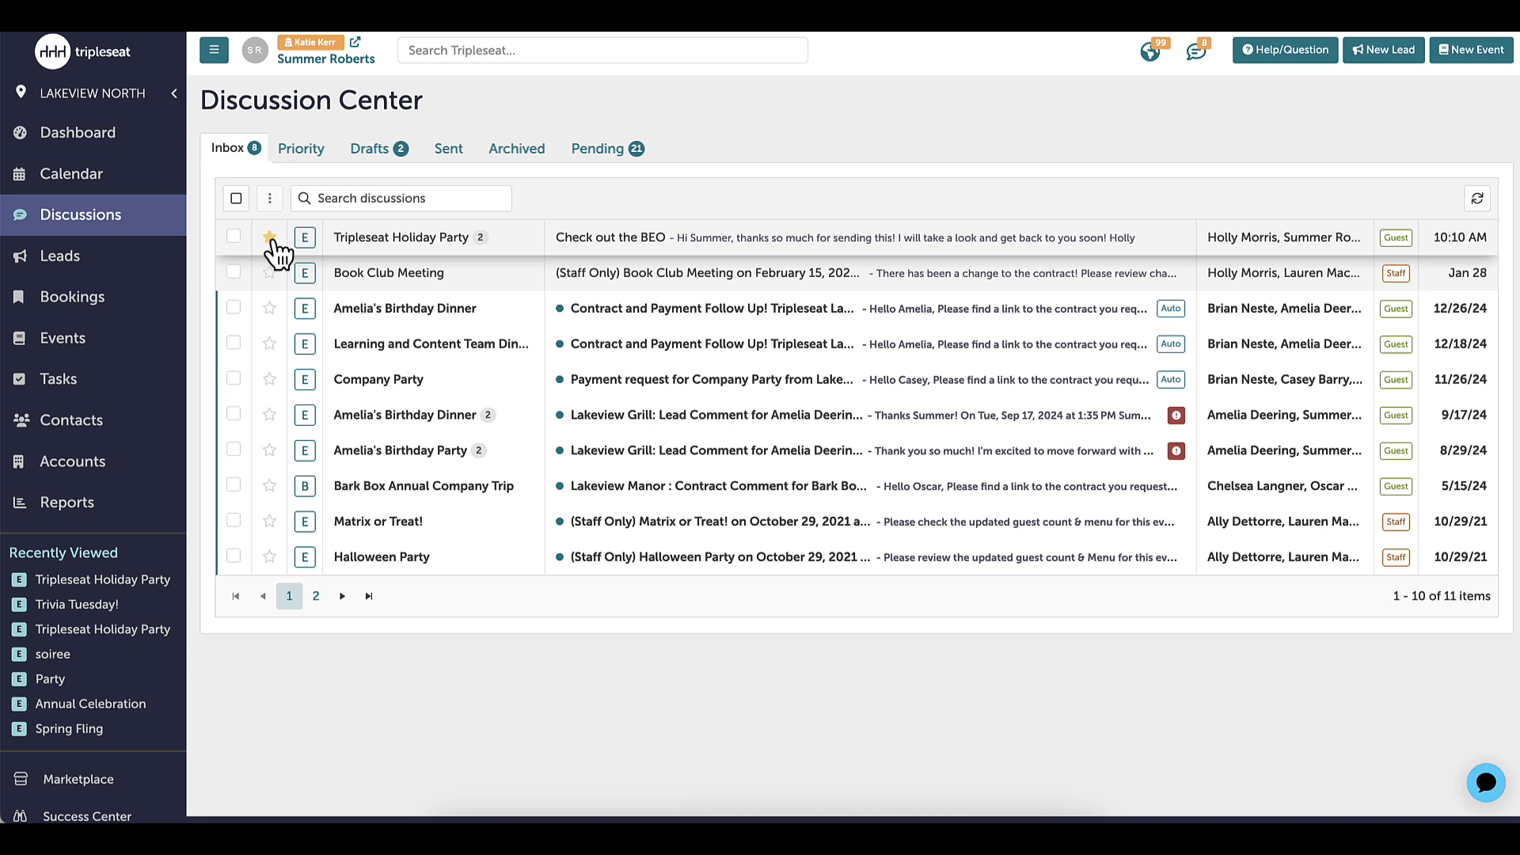
# Open the recently viewed Tripleseat Holiday Party event and show its guest discussions
pyautogui.click(82, 586)
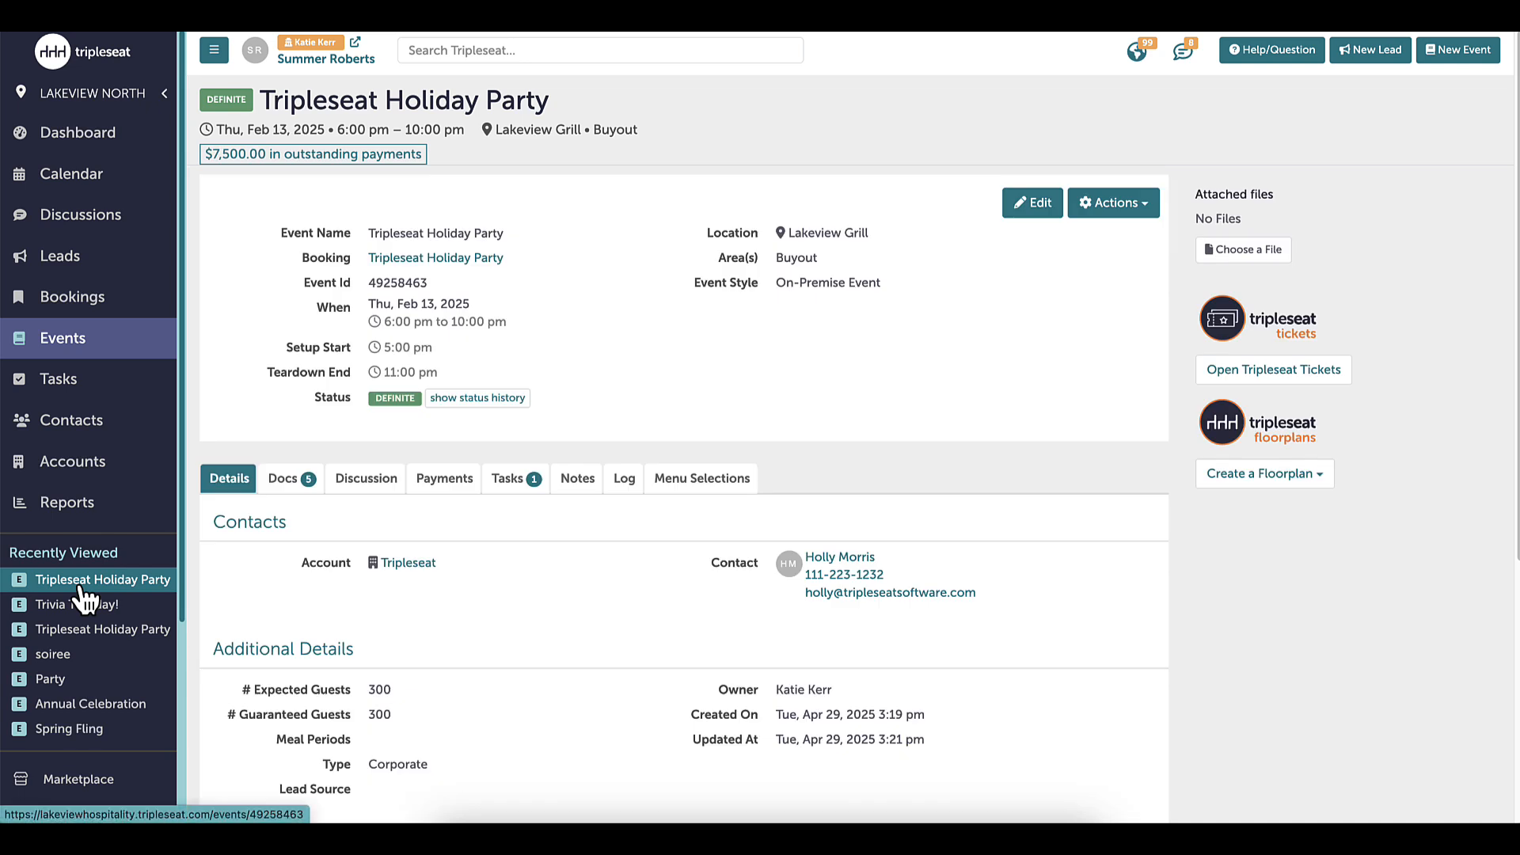
pyautogui.click(377, 479)
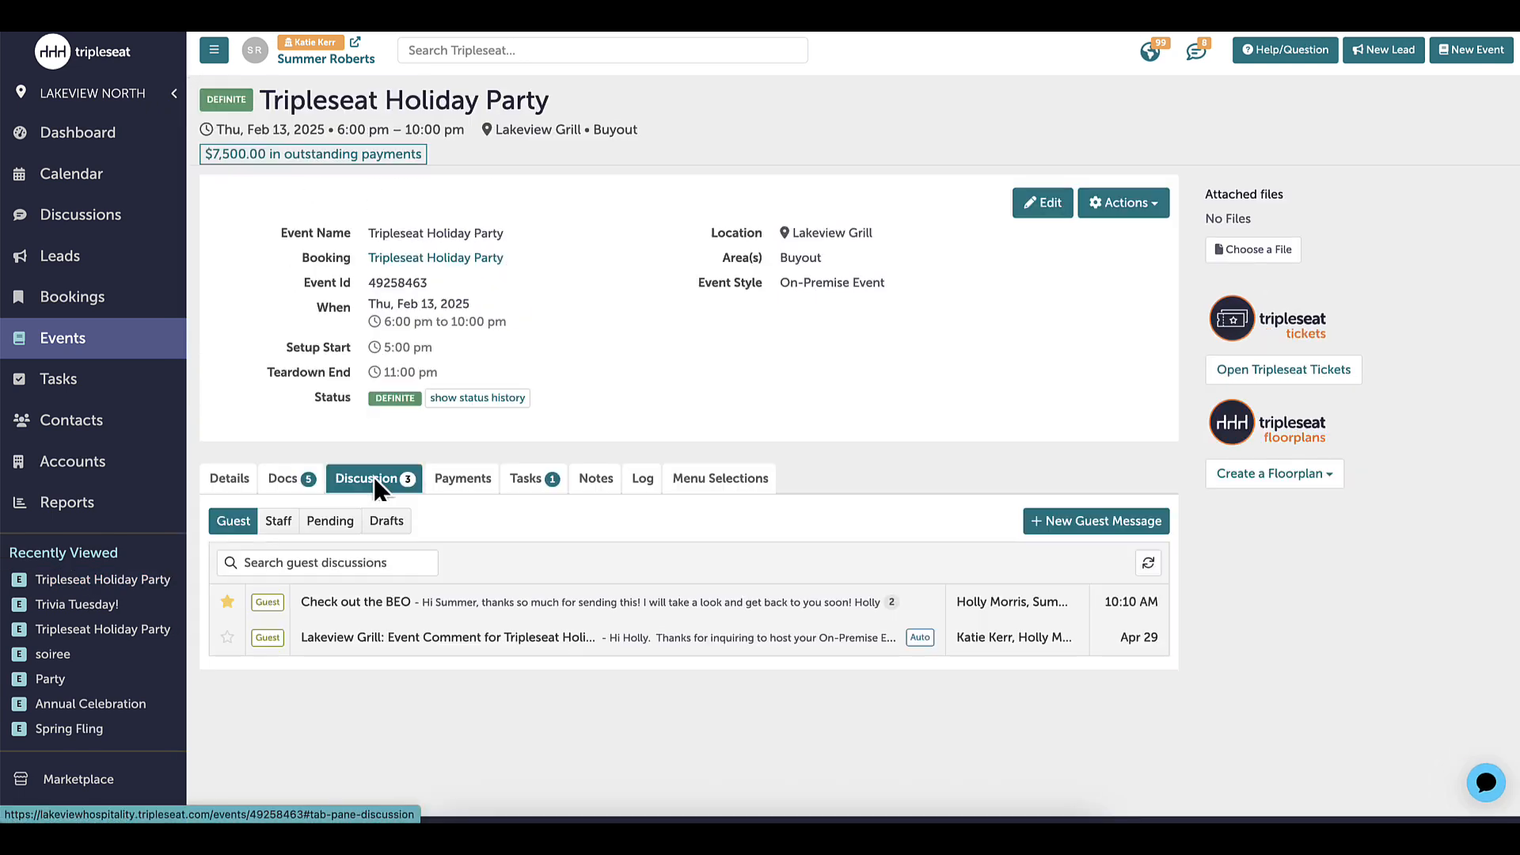